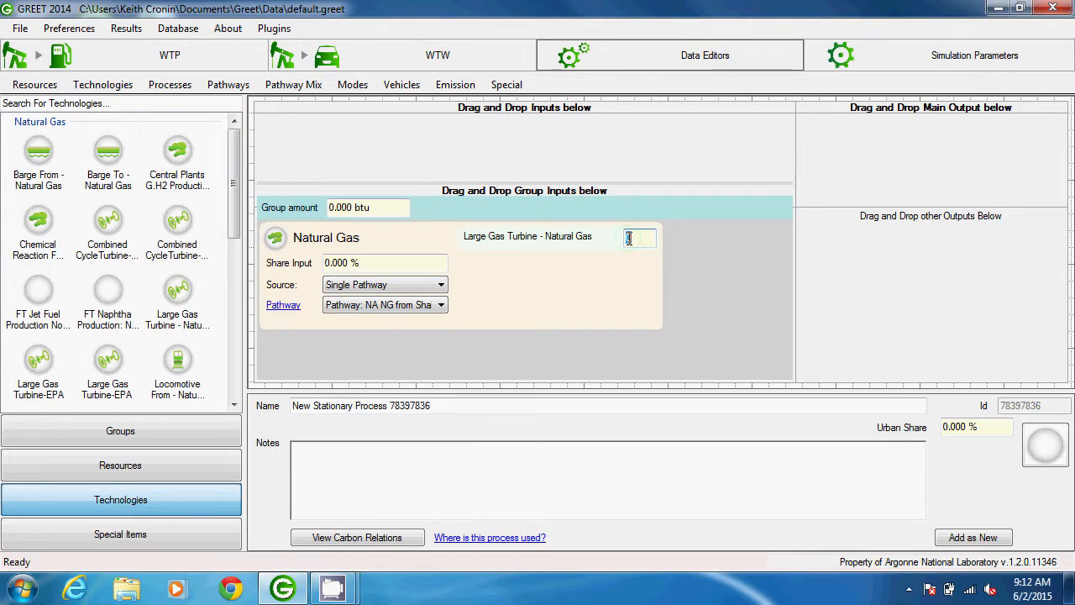
Set the Large Gas Turbine - Natural Gas technology share to 100 % for the natural gas group input
{"action": "type", "text": "100"}
{"action": "key", "text": "Tab"}
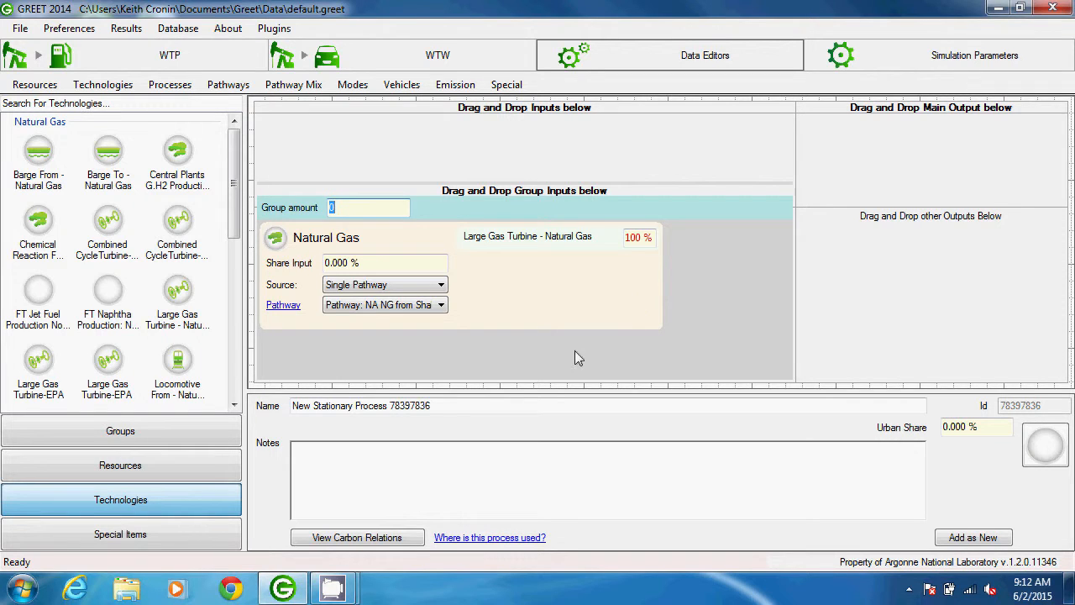
{"action": "left_click_drag", "start_coordinate": [240, 199], "coordinate": [226, 355]}
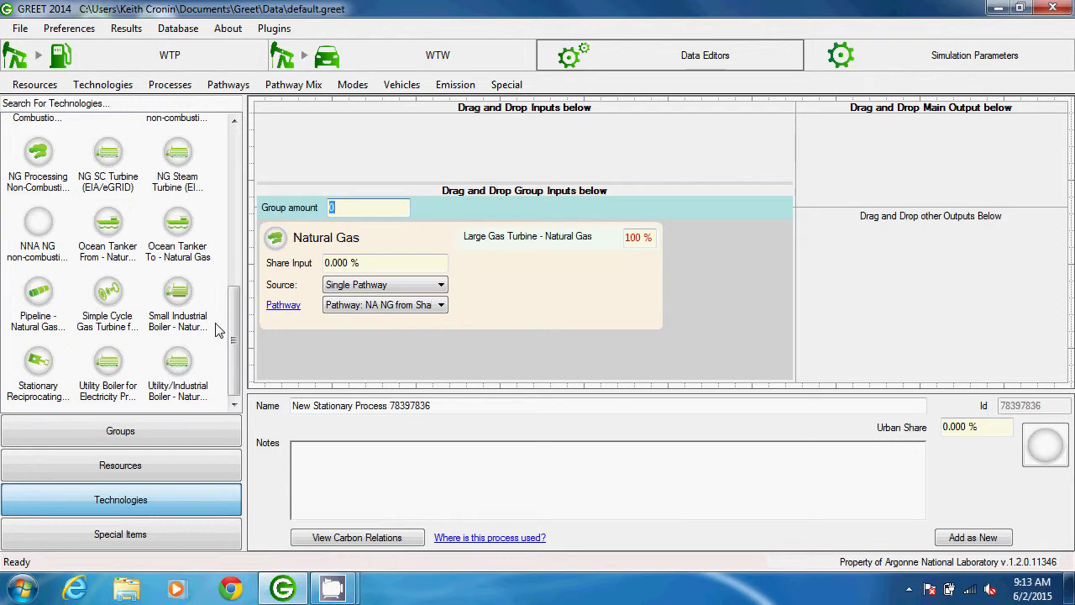
{"action": "left_click", "coordinate": [95, 87]}
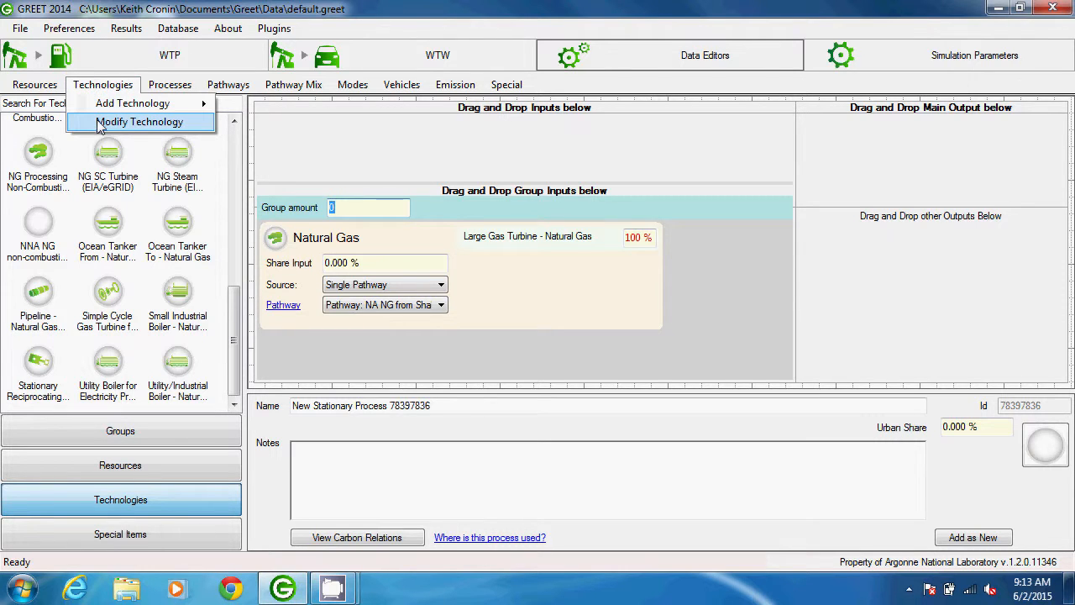
{"action": "left_click", "coordinate": [99, 124]}
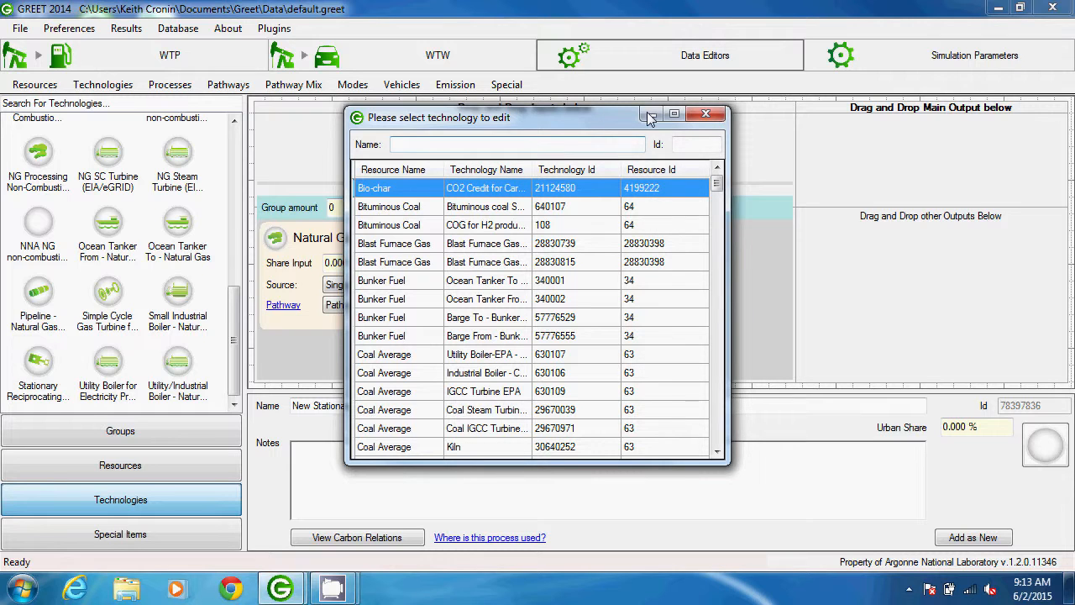
{"action": "left_click", "coordinate": [706, 114]}
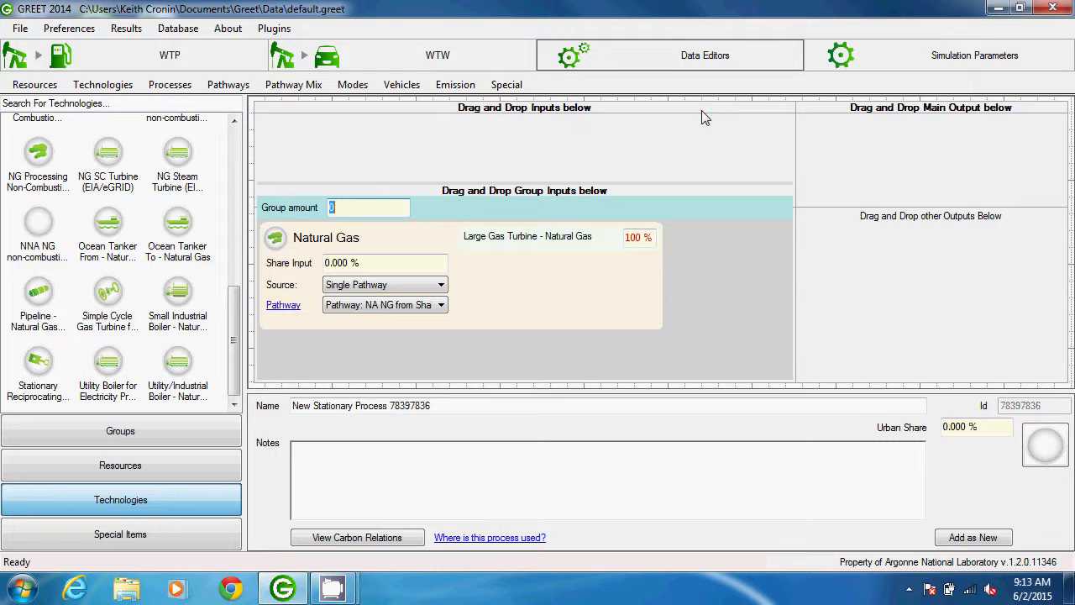
Find the technologies matching "small" and open the natural gas Small Industrial Boiler for modification, discarding the unapplied process changes
{"action": "left_click", "coordinate": [104, 85]}
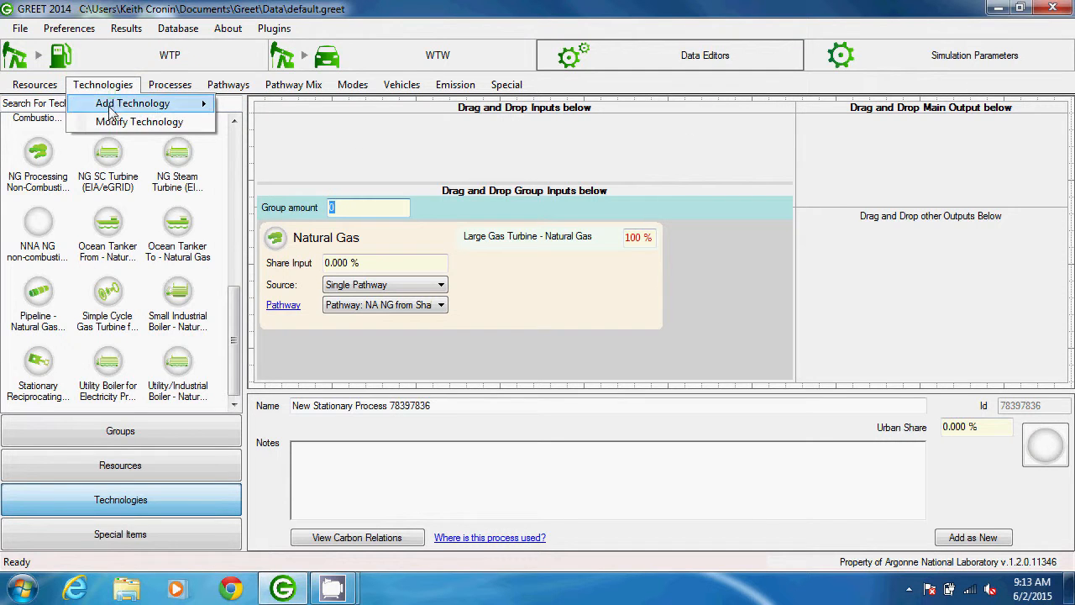
{"action": "left_click", "coordinate": [117, 122]}
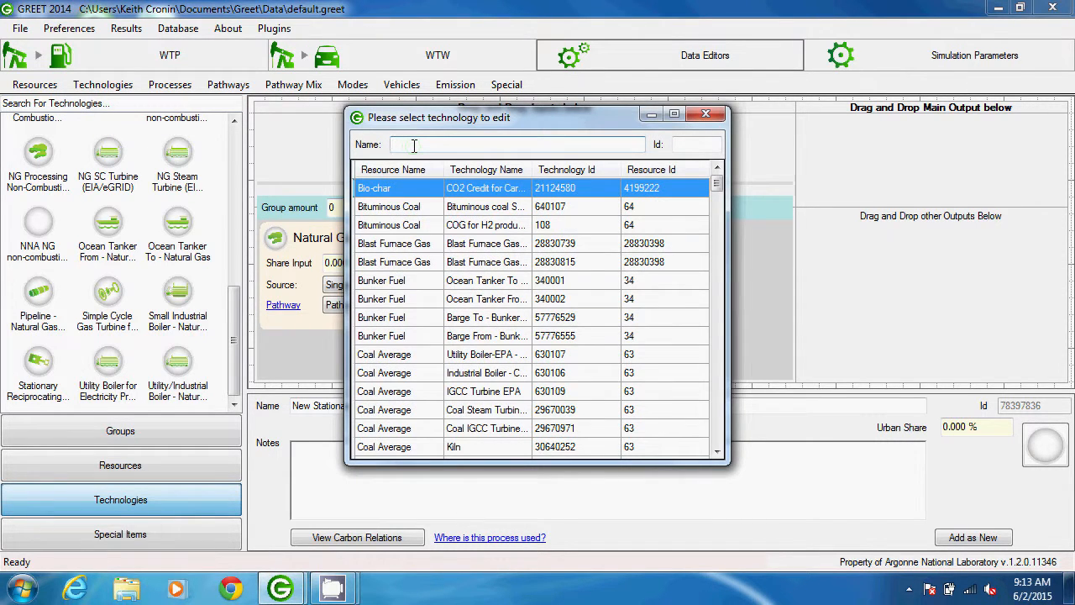
{"action": "type", "text": "small"}
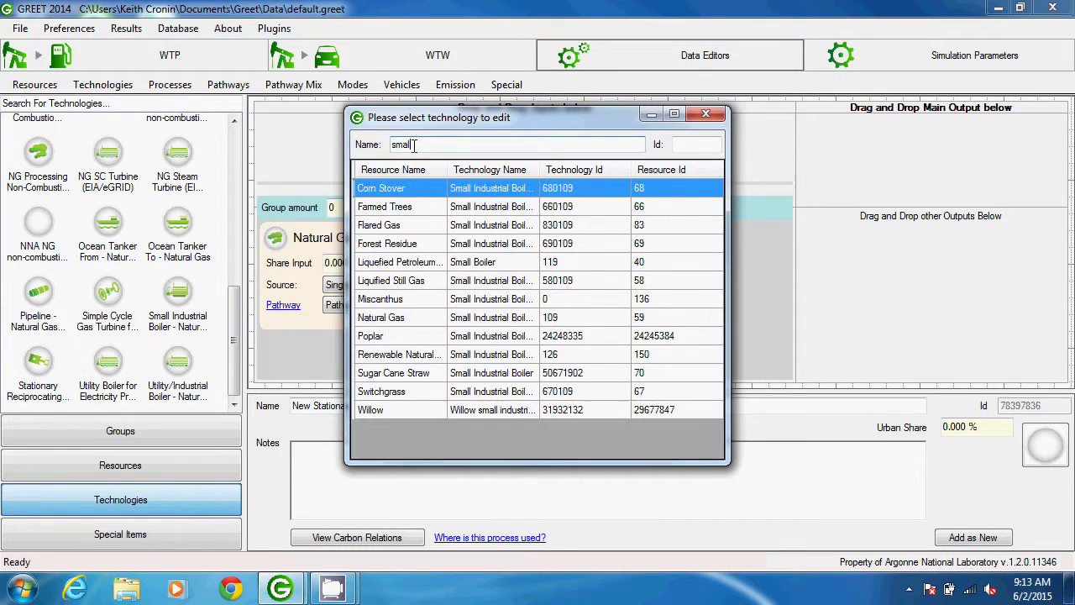
{"action": "double_click", "coordinate": [410, 324]}
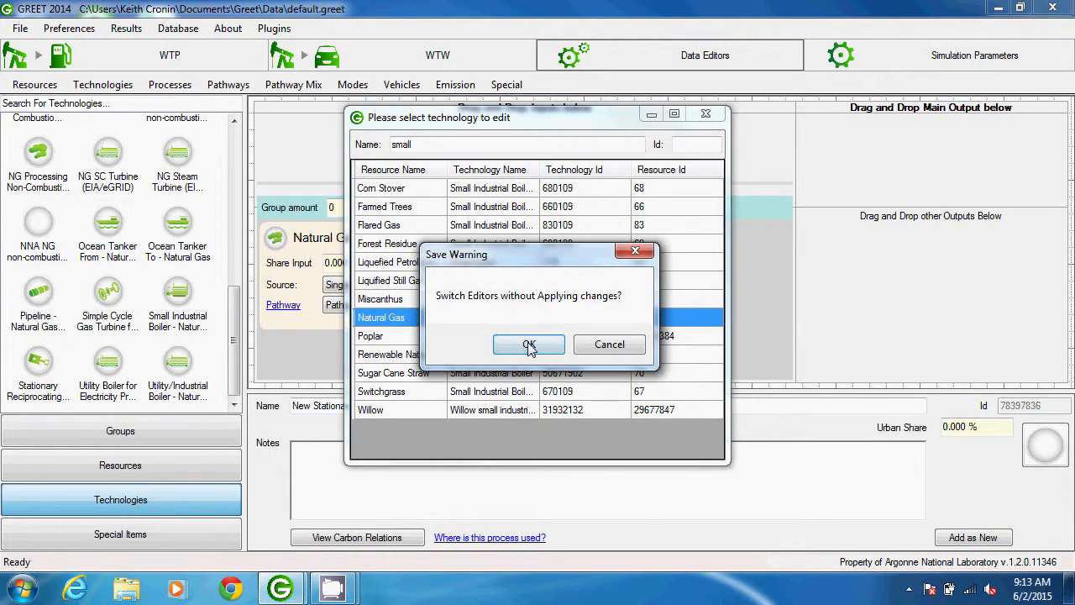
{"action": "left_click", "coordinate": [529, 347]}
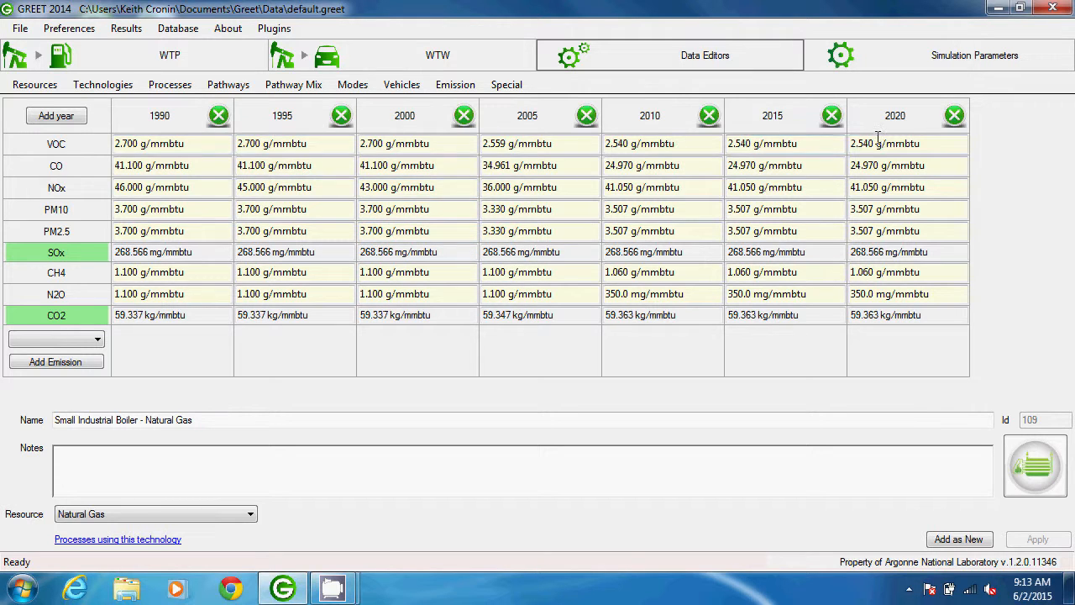
Delete the 2020 column from the emission factor table and add a new 2020 year column
{"action": "left_click", "coordinate": [956, 117]}
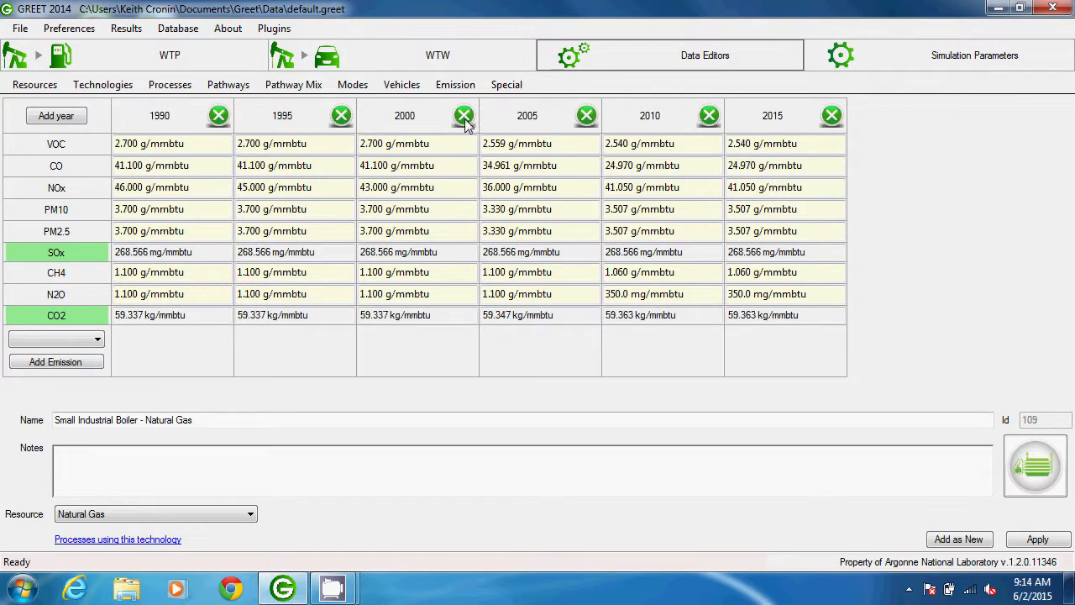
{"action": "left_click", "coordinate": [56, 116]}
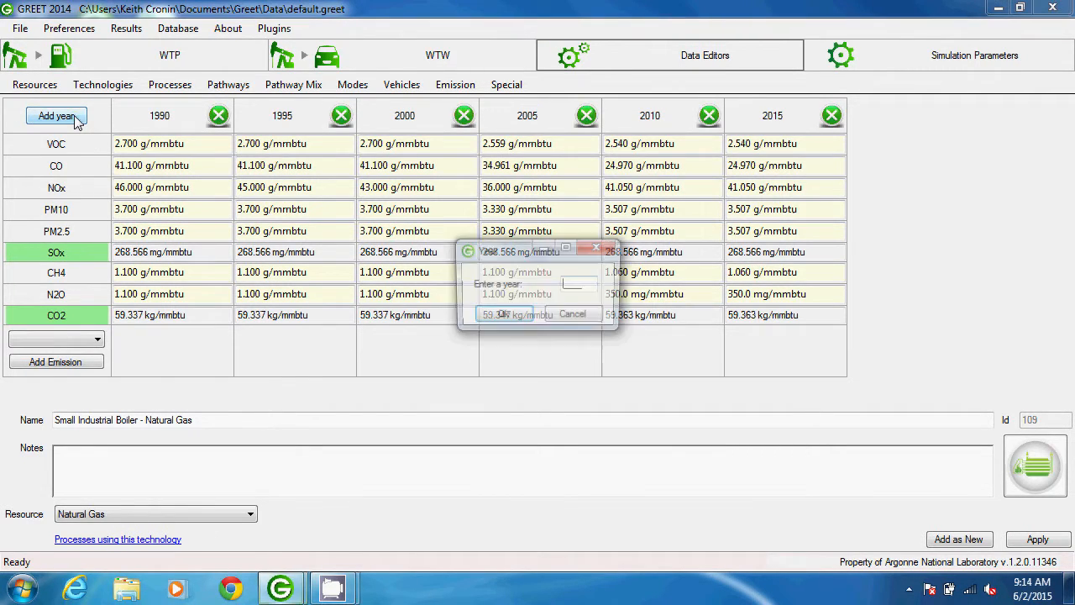
{"action": "type", "text": "2020"}
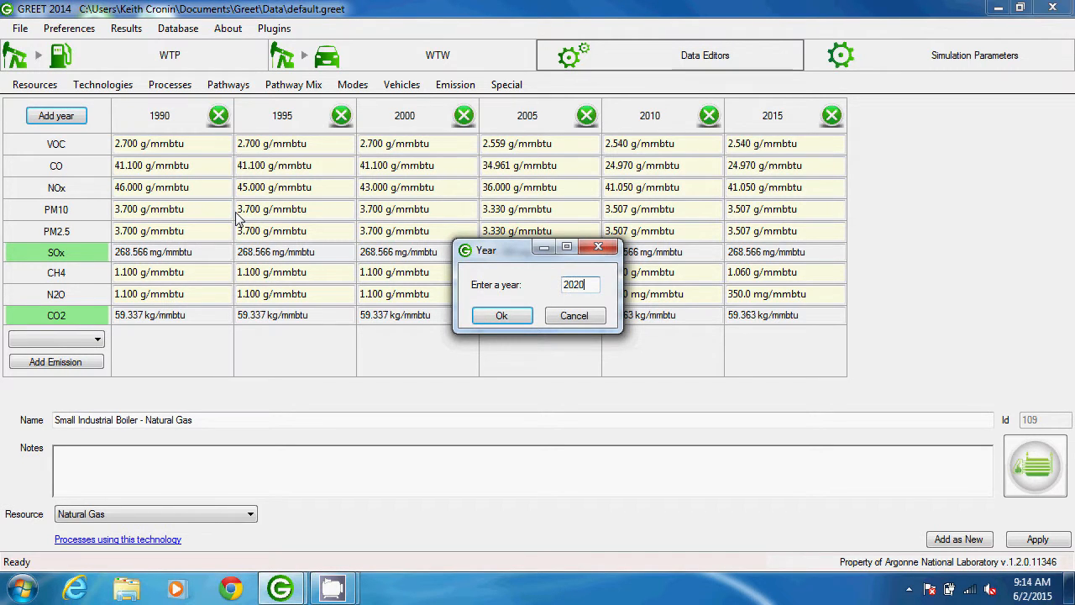
{"action": "key", "text": "Return"}
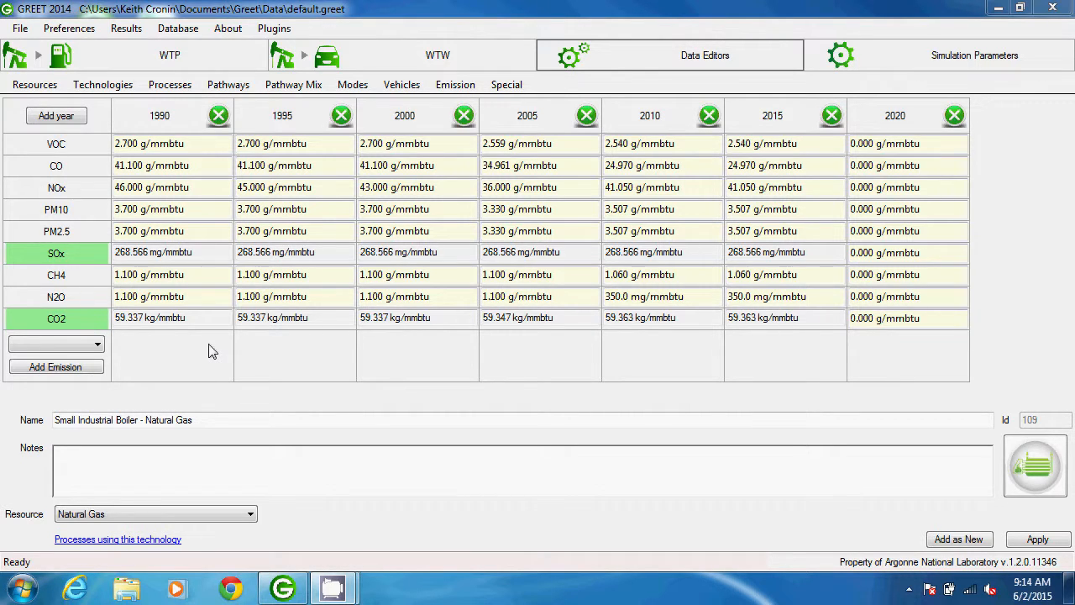
Add NO2 and Black carbon as emissions to the boiler's emission factor table
{"action": "left_click", "coordinate": [89, 346]}
{"action": "left_click", "coordinate": [73, 360]}
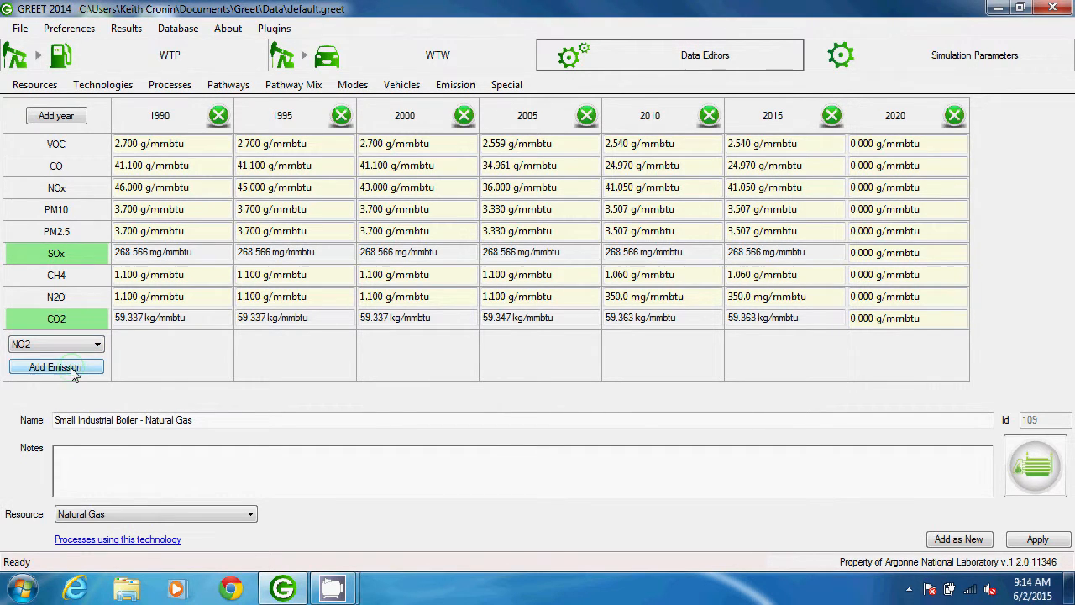
{"action": "left_click", "coordinate": [72, 368]}
{"action": "left_click", "coordinate": [81, 370]}
{"action": "left_click", "coordinate": [76, 389]}
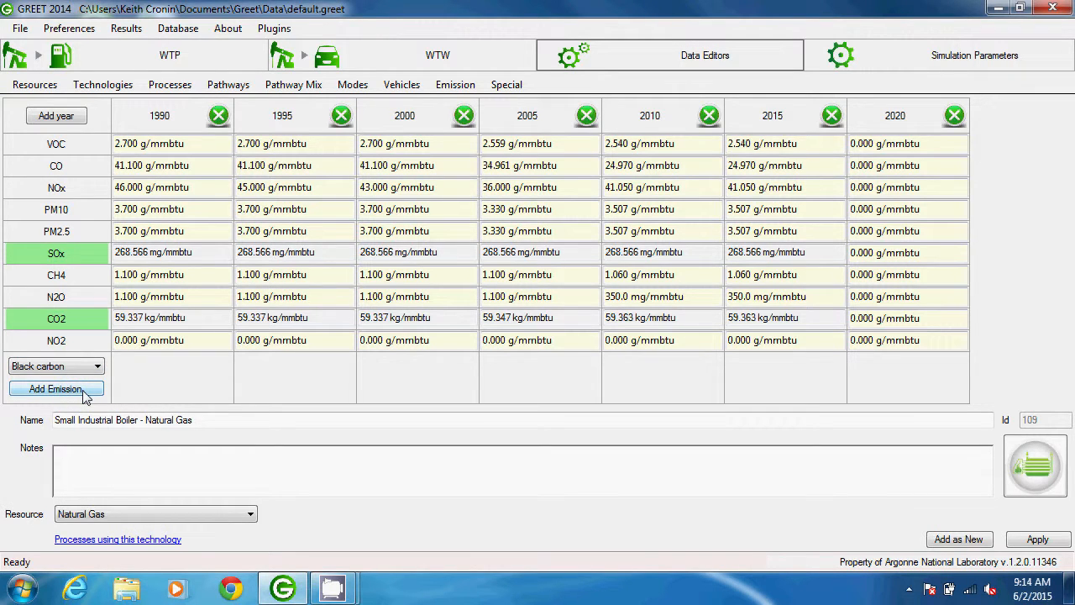
{"action": "left_click", "coordinate": [84, 390]}
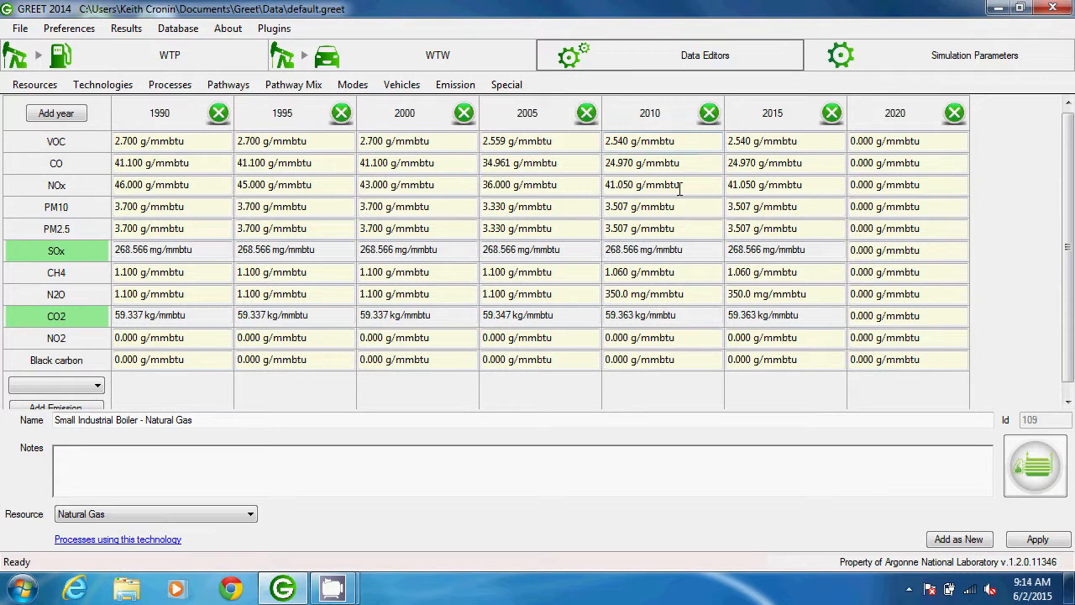
{"action": "left_click", "coordinate": [688, 271]}
{"action": "left_click", "coordinate": [688, 272]}
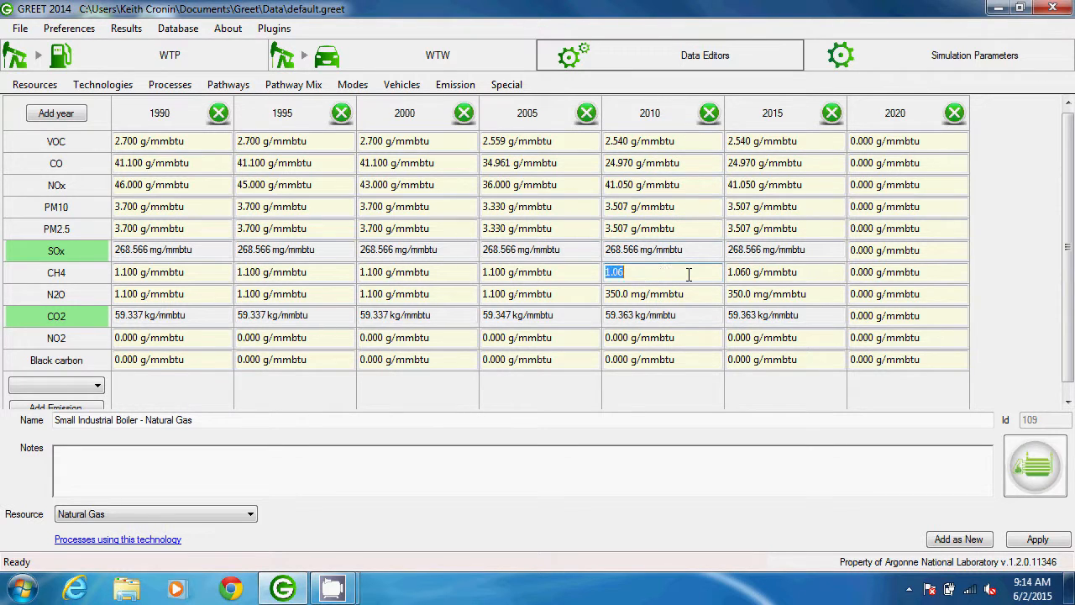
{"action": "left_click", "coordinate": [688, 274]}
{"action": "key", "text": "Return"}
{"action": "left_click", "coordinate": [689, 275]}
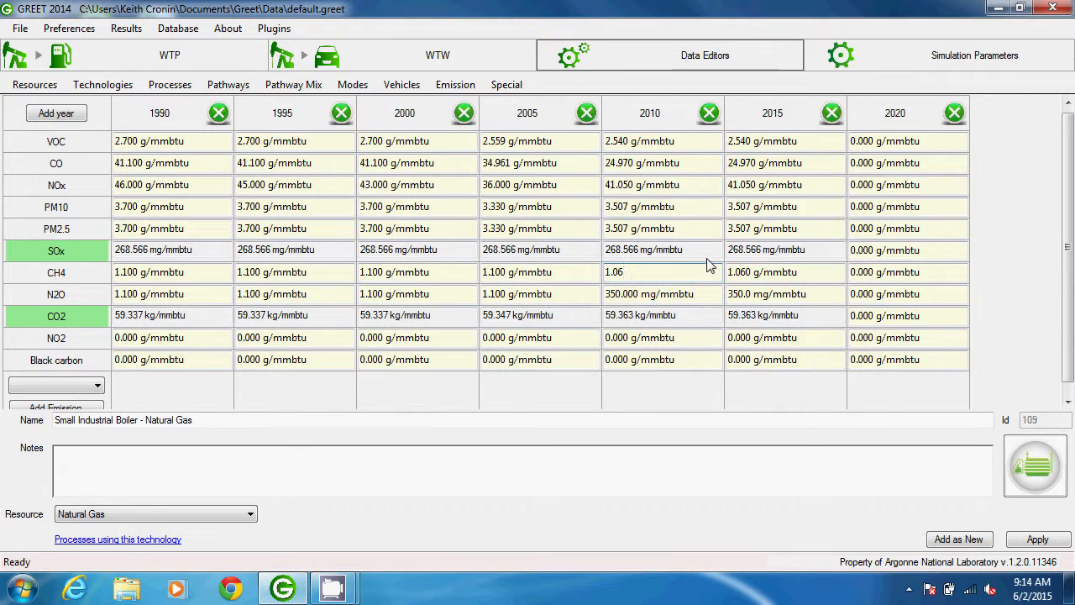
{"action": "left_click", "coordinate": [649, 423]}
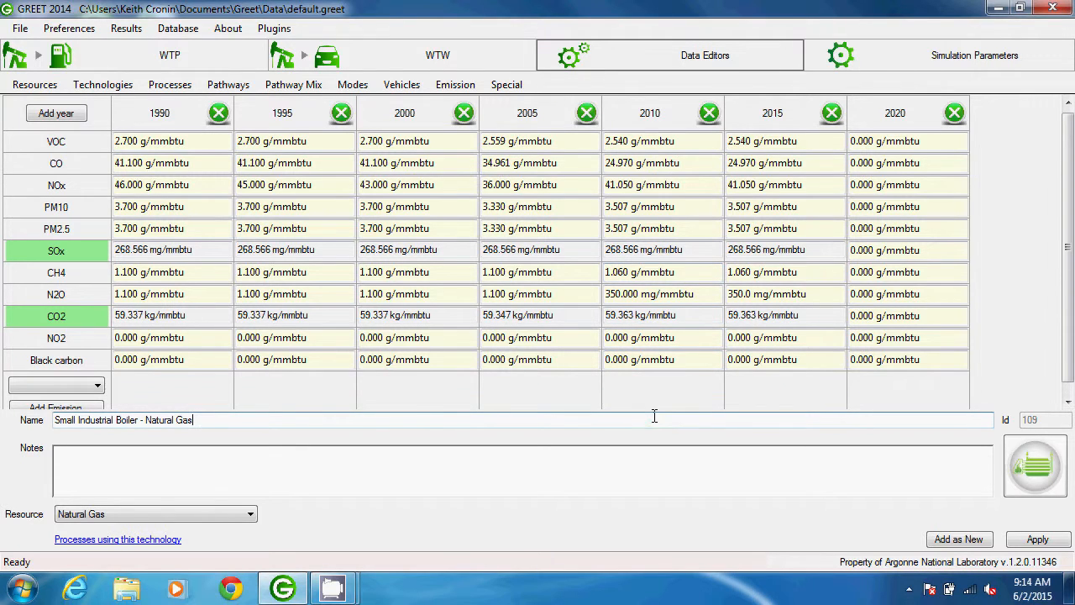
Change the emission factor unit to kg per J, starting from the 2010 CH4 value
{"action": "left_click", "coordinate": [702, 274]}
{"action": "right_click", "coordinate": [703, 274]}
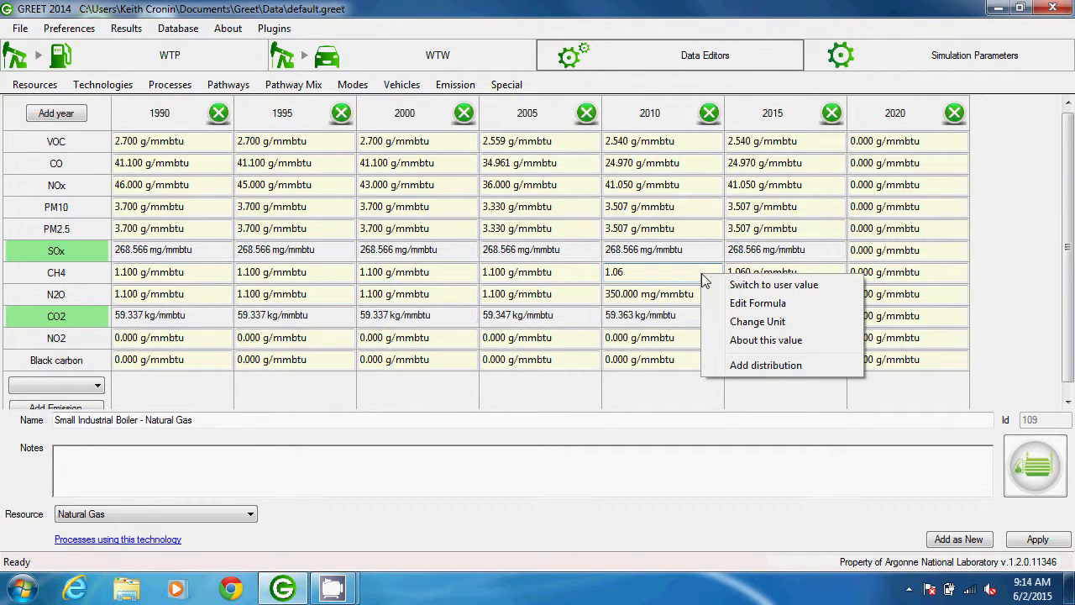
{"action": "left_click", "coordinate": [756, 321]}
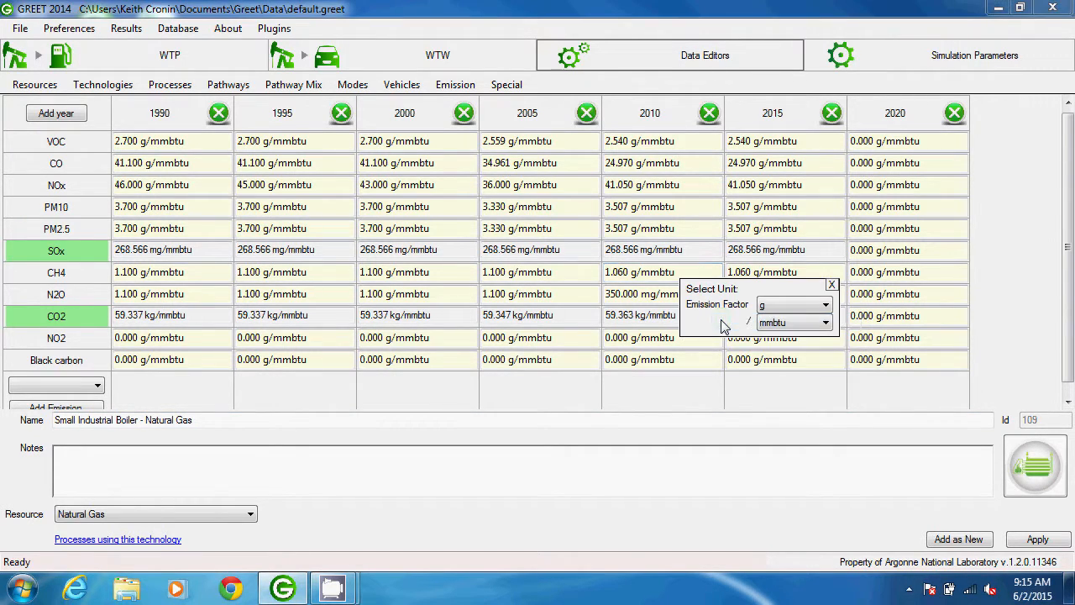
{"action": "left_click", "coordinate": [809, 307]}
{"action": "left_click", "coordinate": [800, 333]}
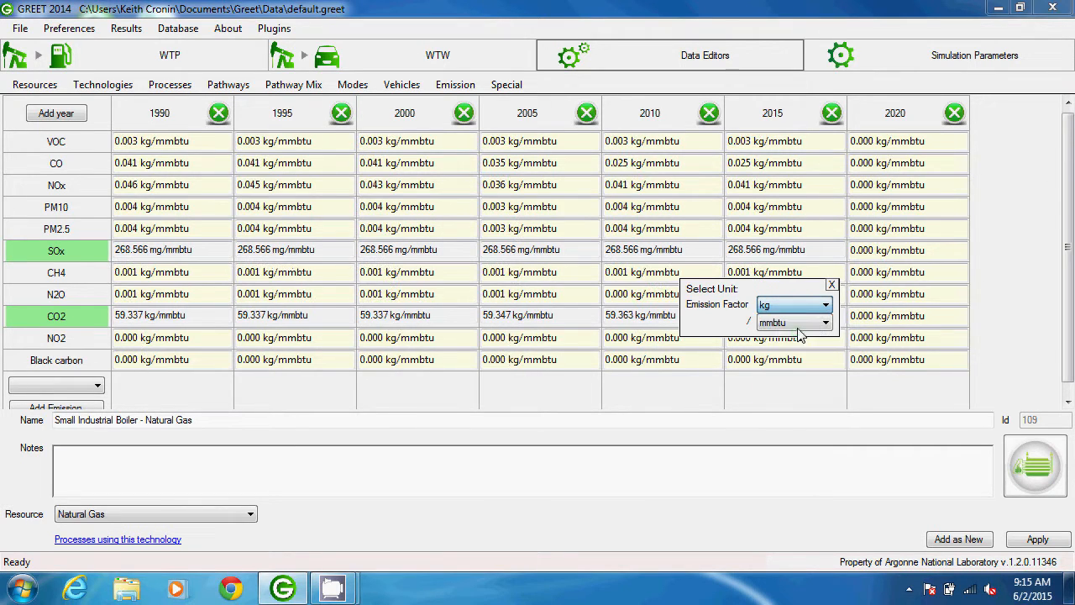
{"action": "left_click", "coordinate": [798, 325]}
{"action": "left_click", "coordinate": [800, 368]}
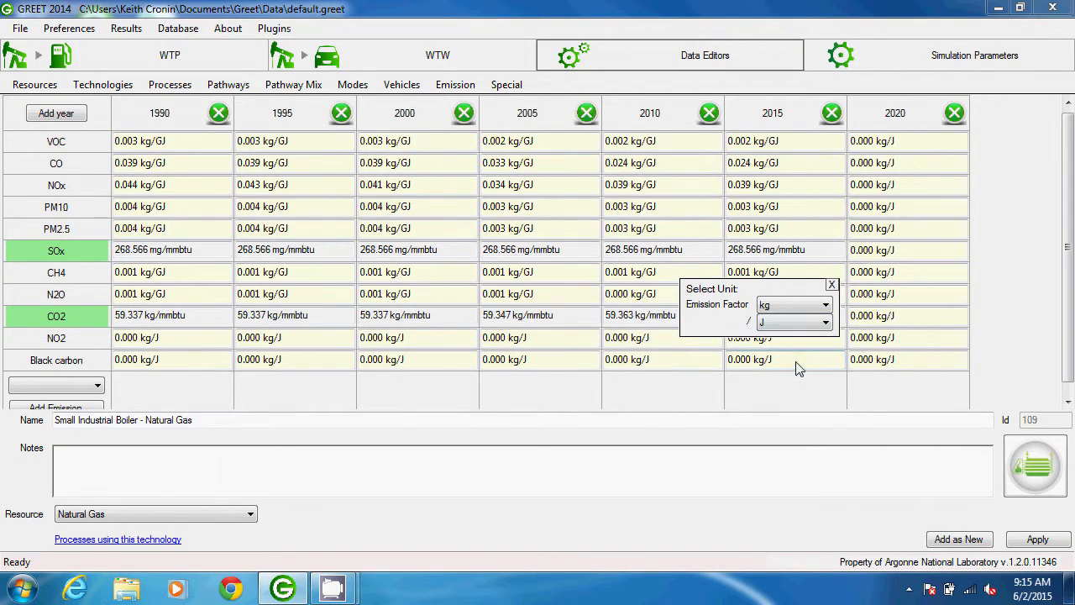
Set the emission factor unit back to g per mmbtu and close the unit selection
{"action": "left_click", "coordinate": [805, 308]}
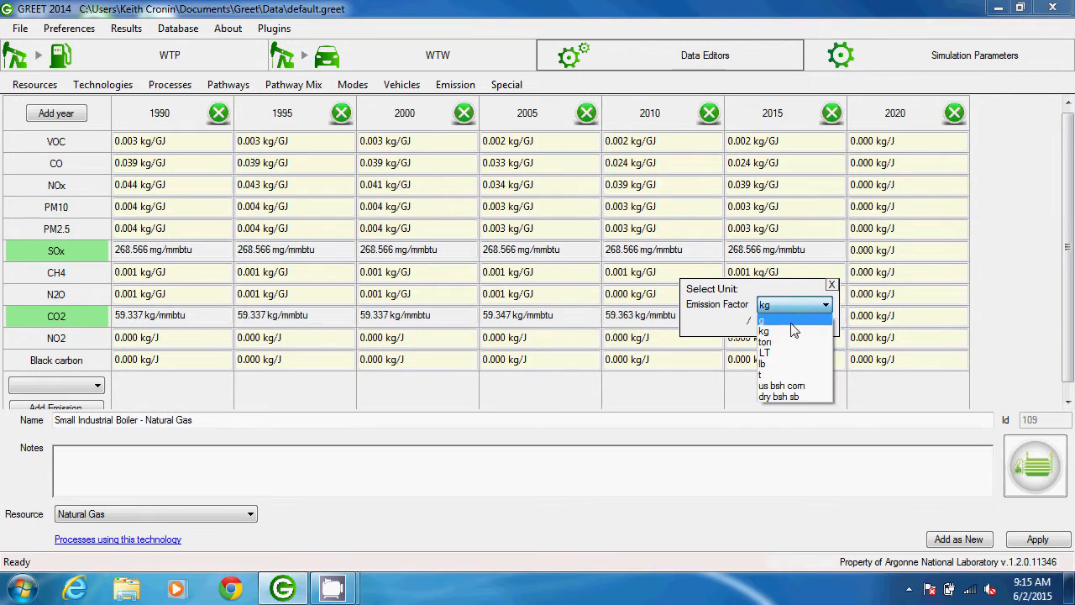
{"action": "left_click", "coordinate": [799, 323]}
{"action": "left_click", "coordinate": [798, 324]}
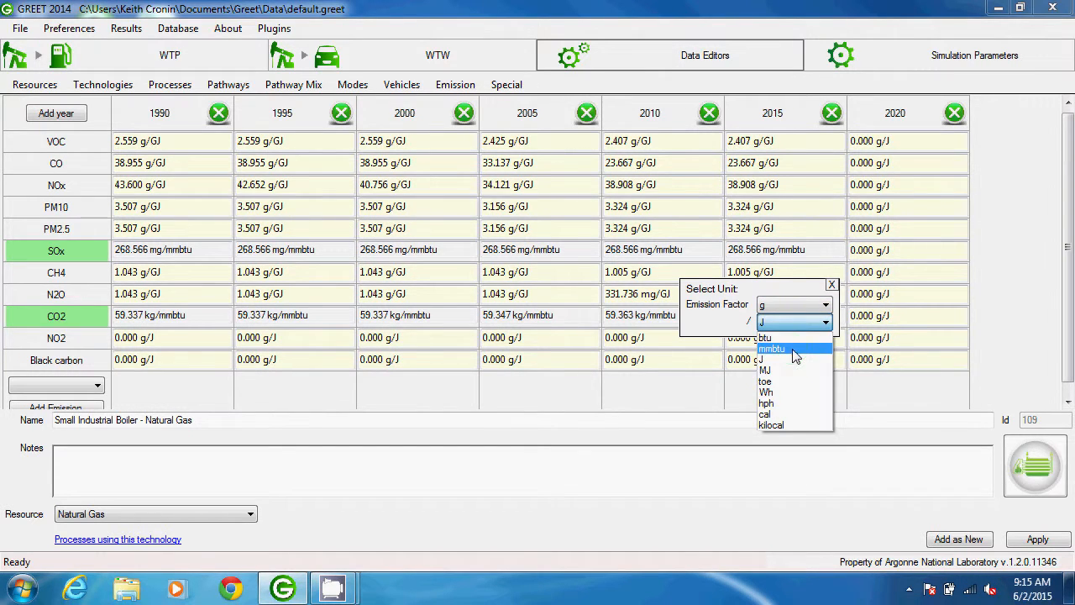
{"action": "left_click", "coordinate": [779, 354]}
{"action": "left_click", "coordinate": [831, 285]}
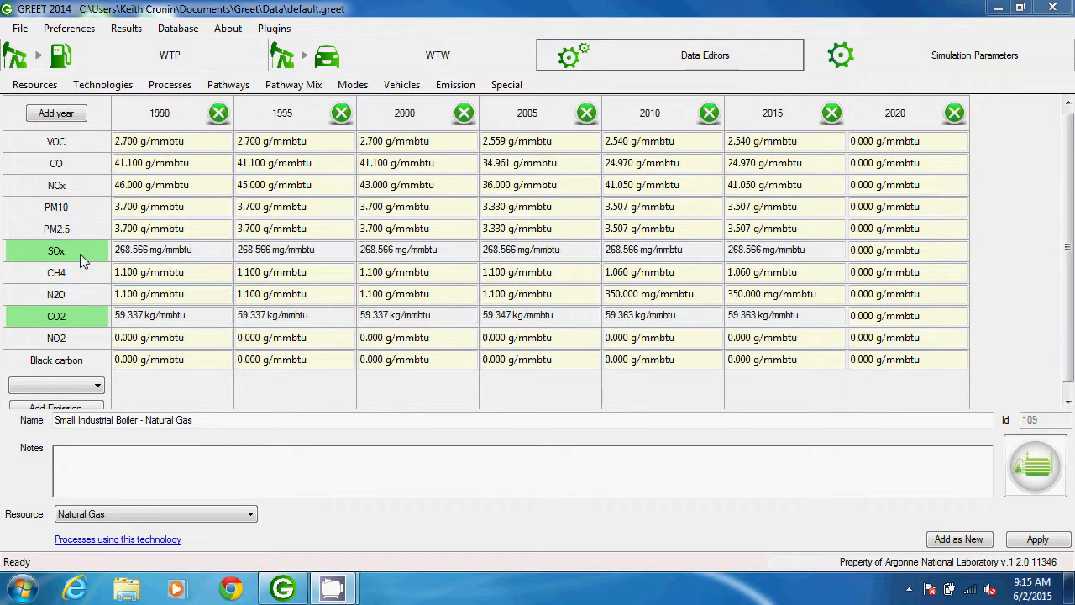
Check how the SOx emission factor is calculated and switch its 1990 entry to a non-calculated value
{"action": "mouse_move", "coordinate": [80, 253]}
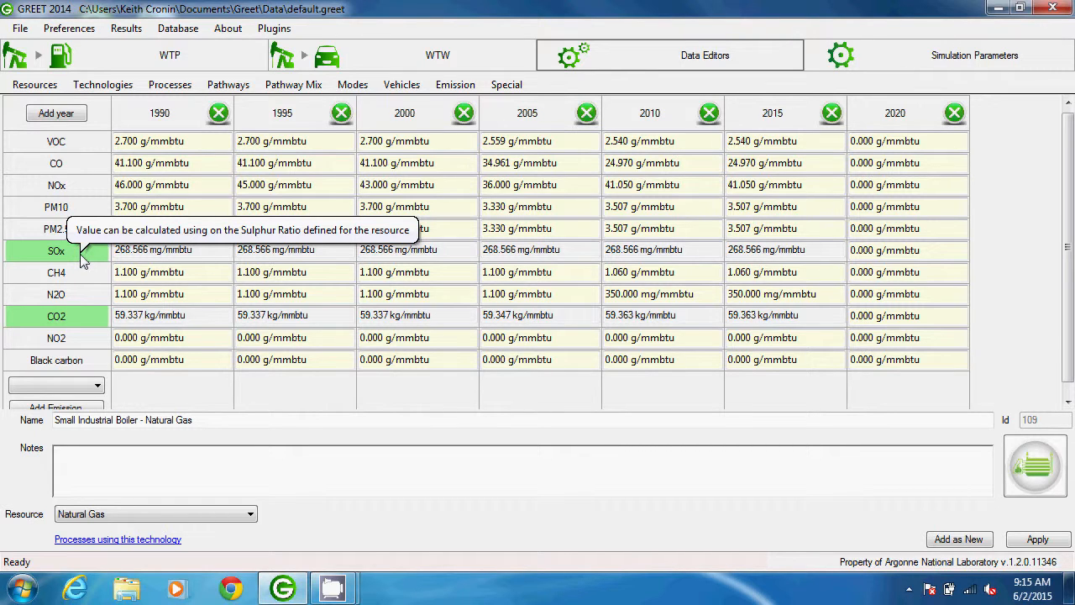
{"action": "left_click", "coordinate": [142, 250]}
{"action": "left_click", "coordinate": [209, 250]}
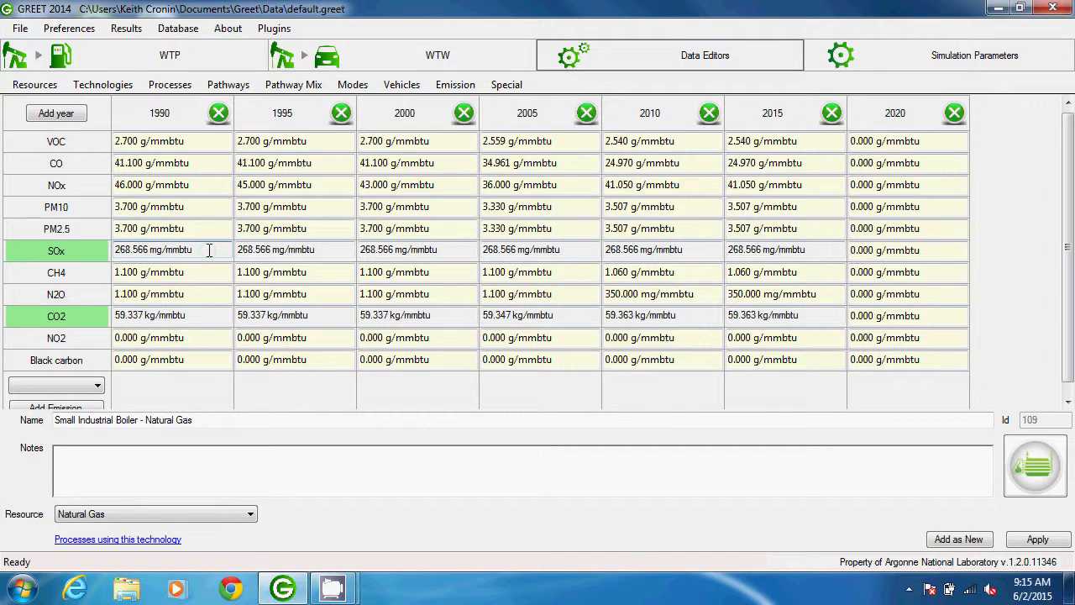
{"action": "right_click", "coordinate": [210, 251]}
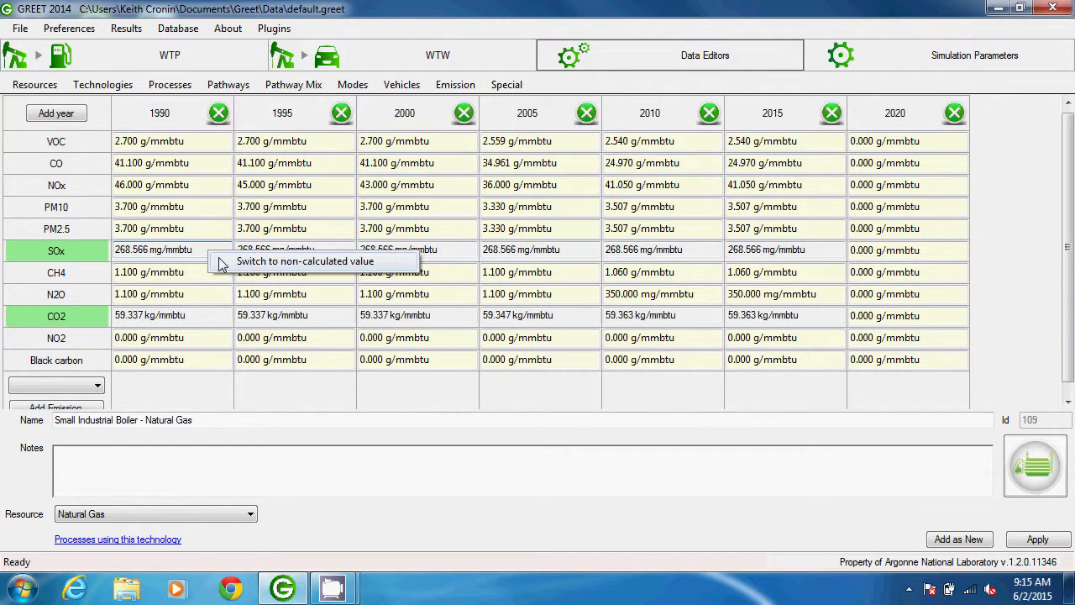
{"action": "left_click", "coordinate": [221, 264]}
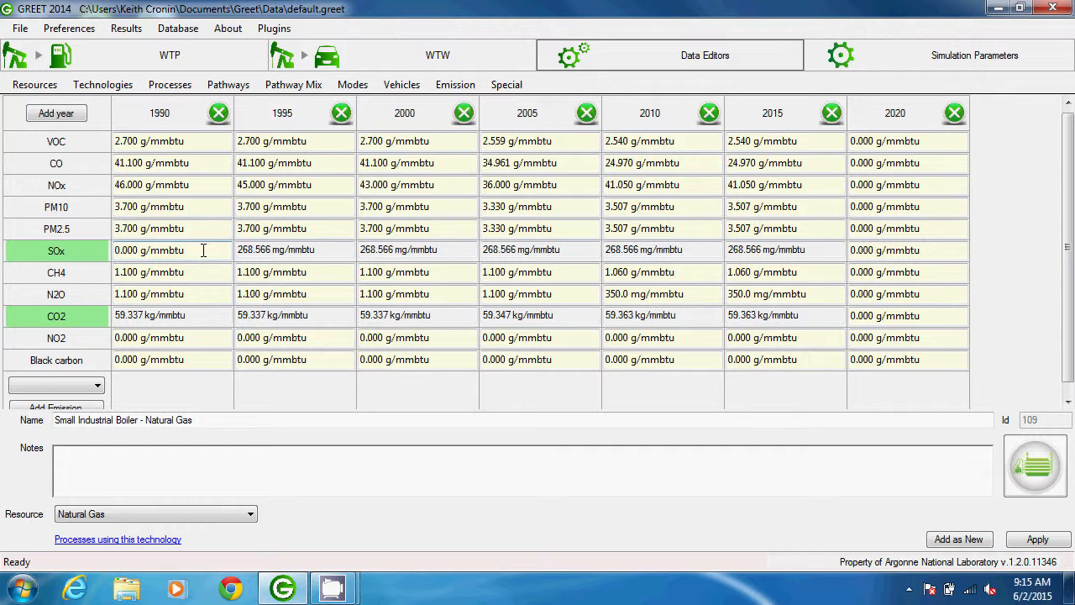
Switch the 1990 SOx emission factor back to the calculated value
{"action": "left_click", "coordinate": [203, 250]}
{"action": "right_click", "coordinate": [202, 251]}
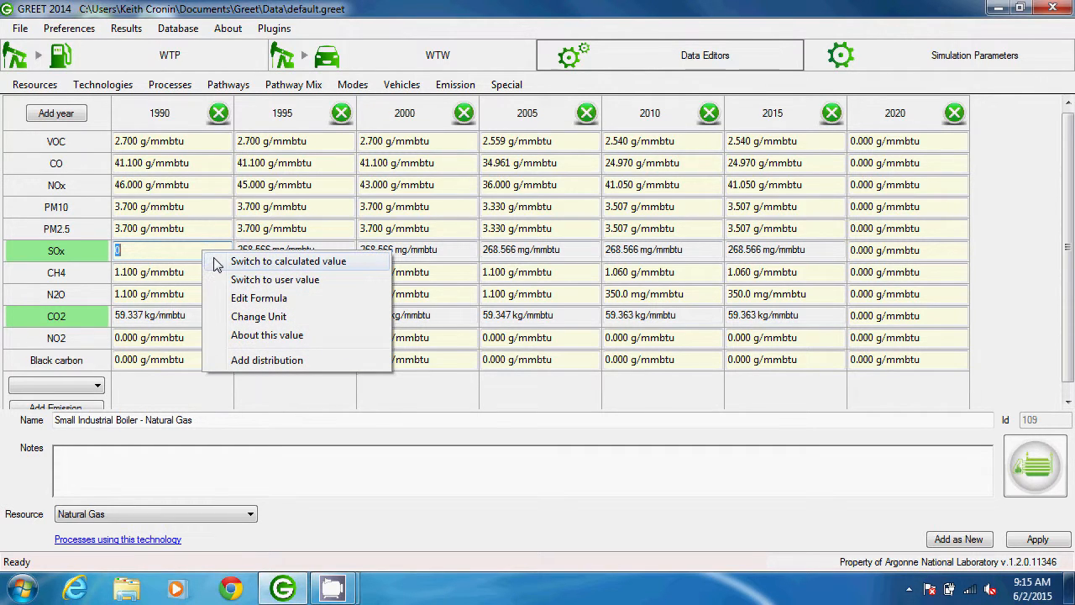
{"action": "key", "text": "Escape"}
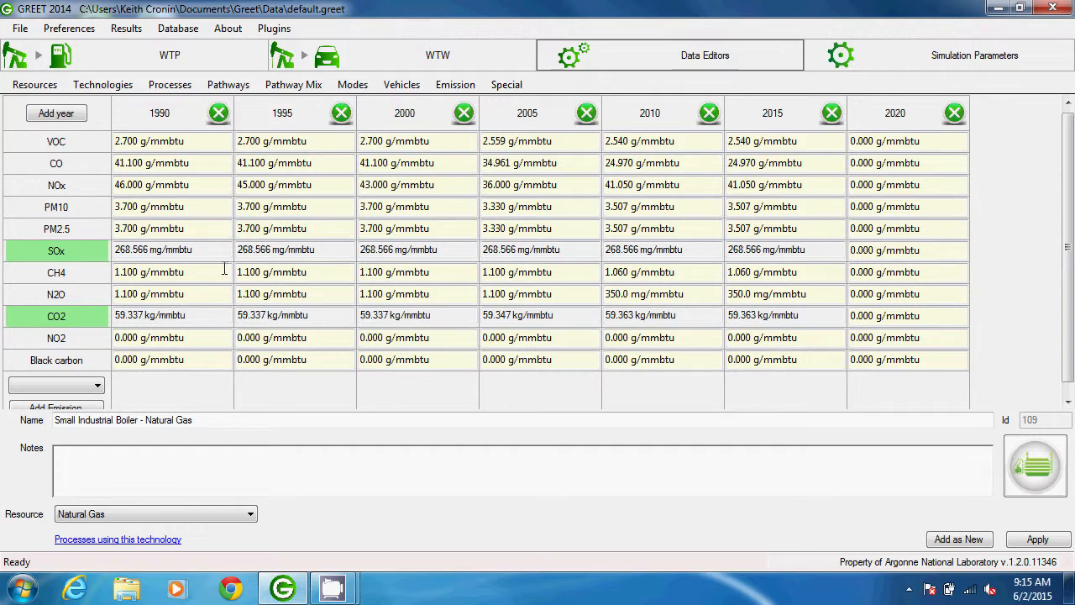
{"action": "left_click", "coordinate": [288, 417]}
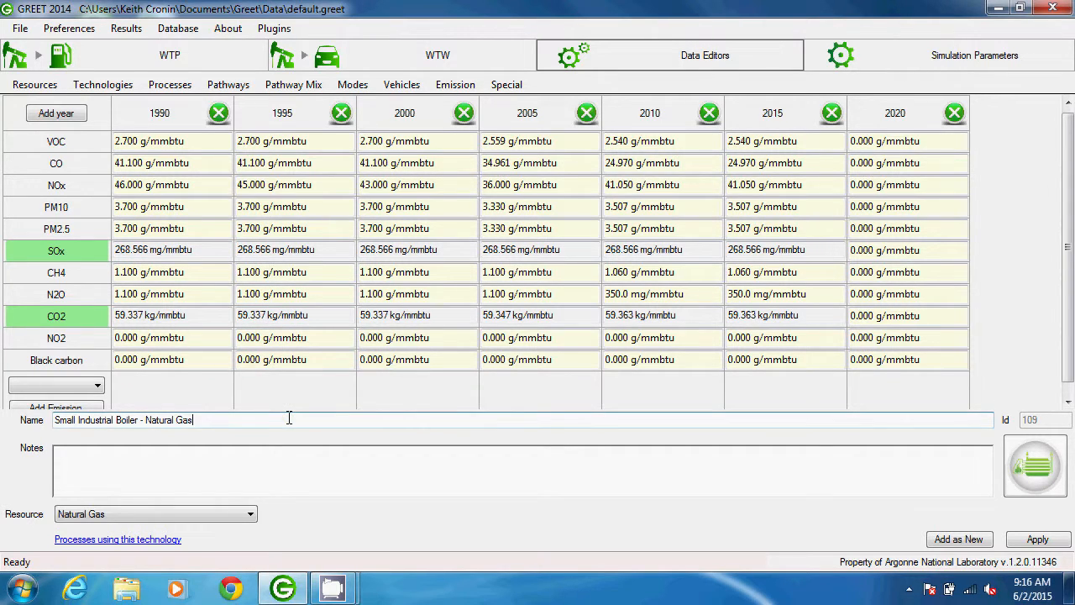
{"action": "left_click", "coordinate": [250, 459]}
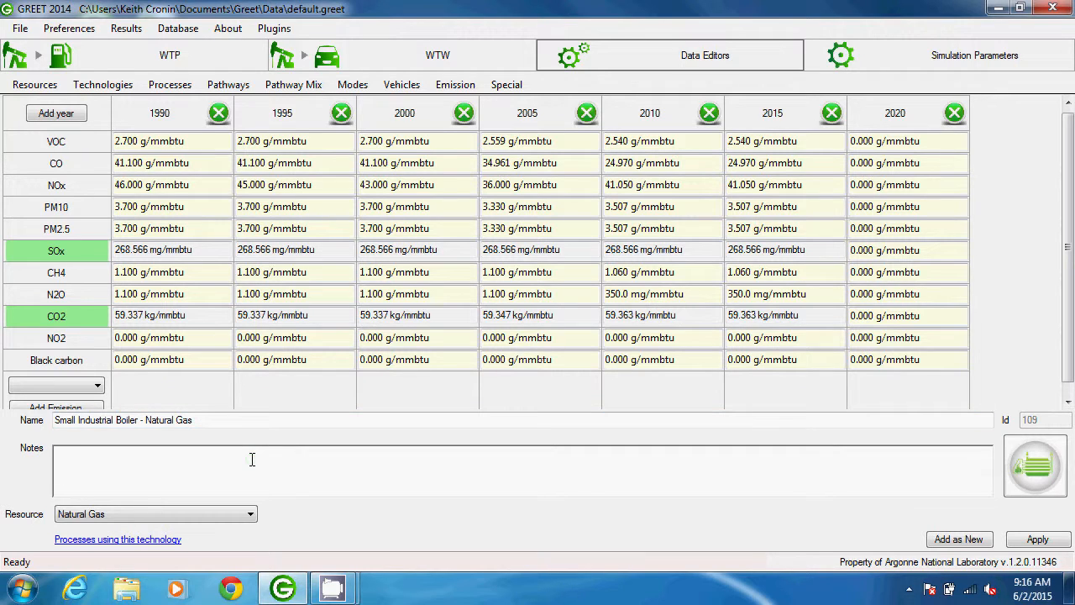
Check which processes use the Small Industrial Boiler - Natural Gas technology and close the list
{"action": "left_click", "coordinate": [147, 542]}
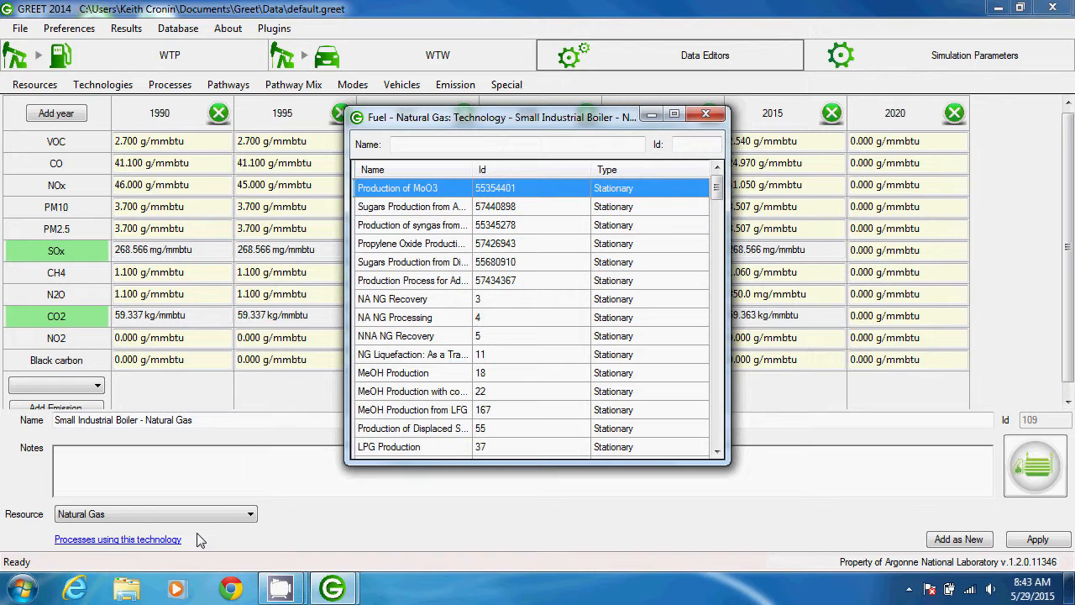
{"action": "left_click", "coordinate": [705, 113]}
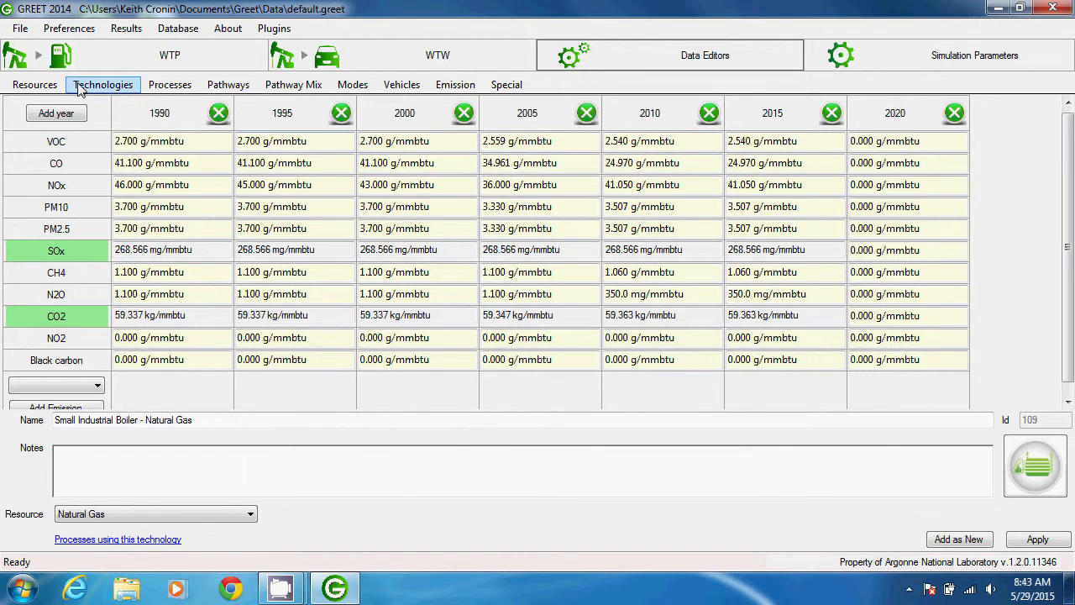
Create a new regular technology that uses Switchgrass as its resource
{"action": "left_click", "coordinate": [75, 91]}
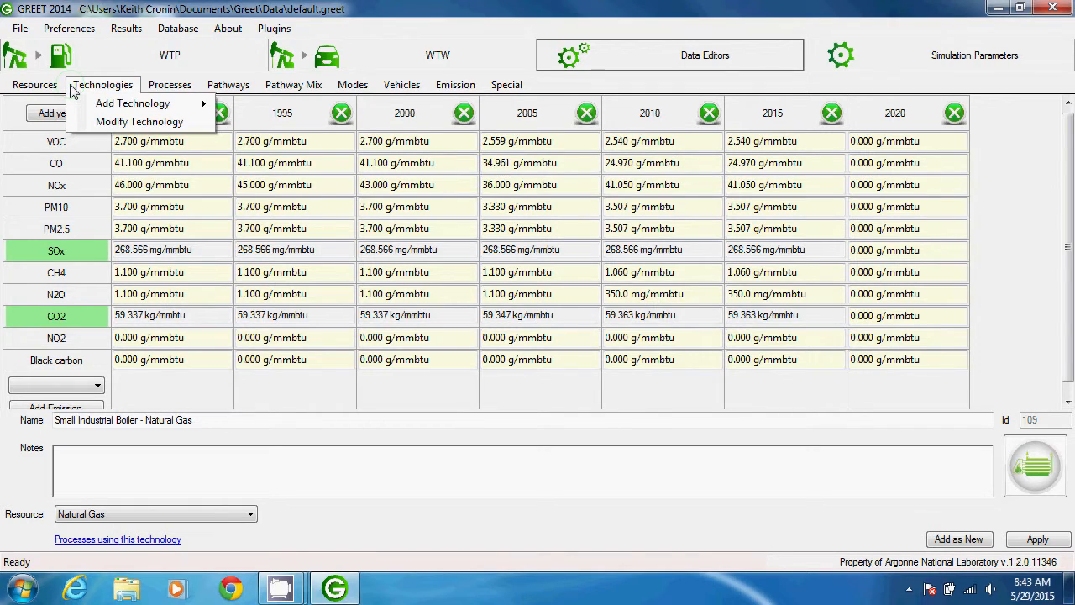
{"action": "mouse_move", "coordinate": [93, 109]}
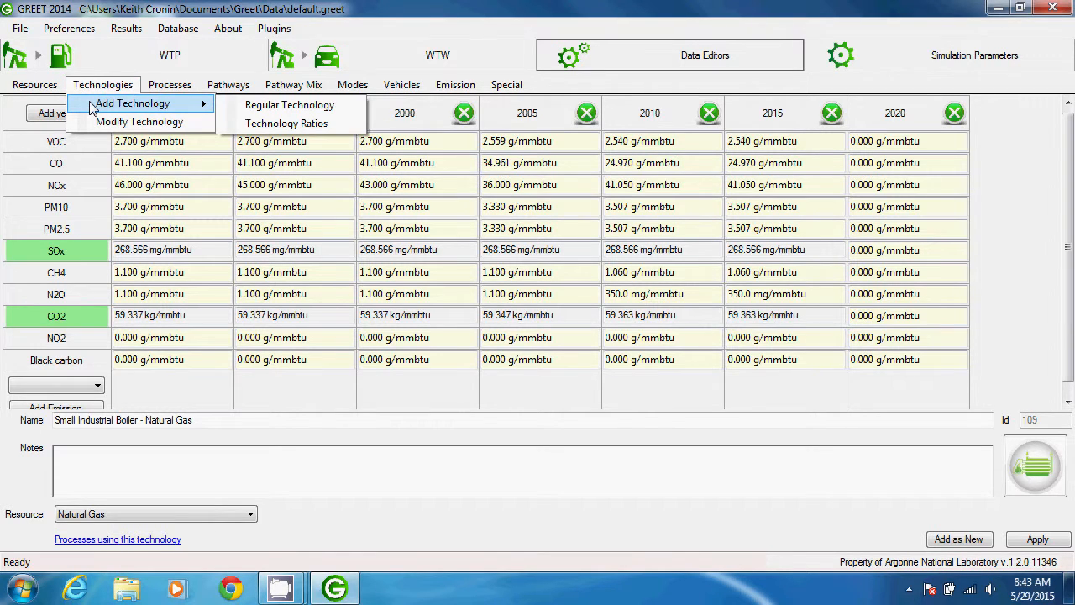
{"action": "left_click", "coordinate": [349, 111]}
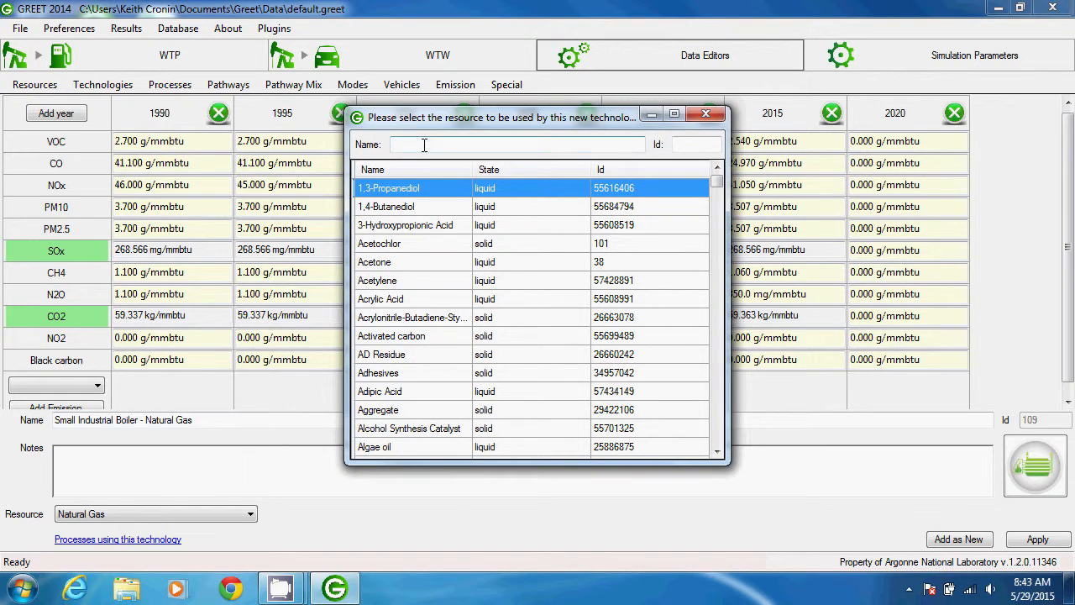
{"action": "left_click", "coordinate": [424, 145]}
{"action": "type", "text": "switchgrass"}
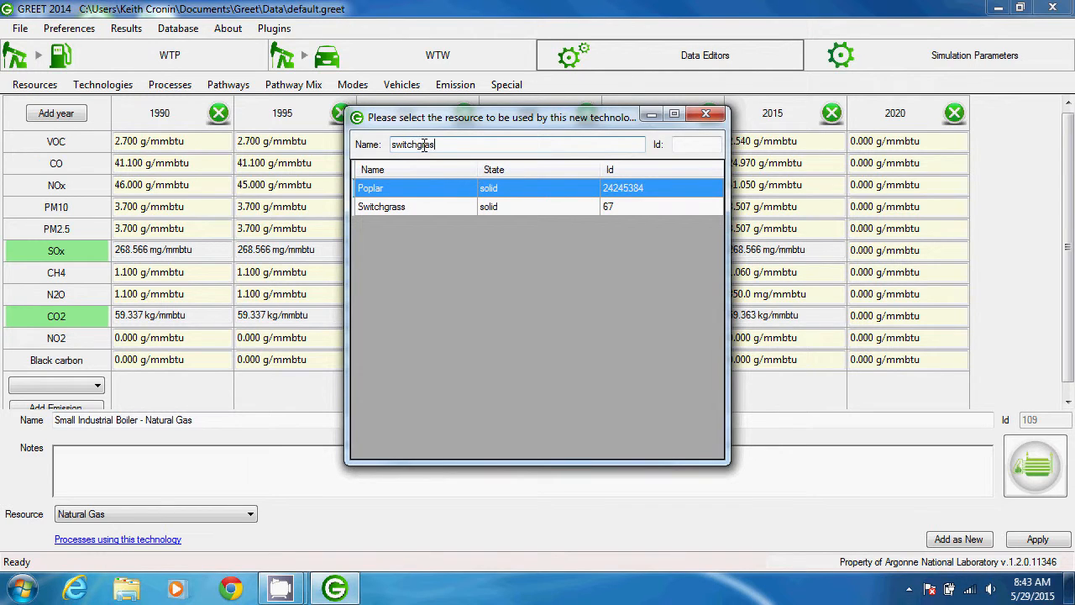
{"action": "double_click", "coordinate": [418, 206]}
{"action": "key", "text": "Return"}
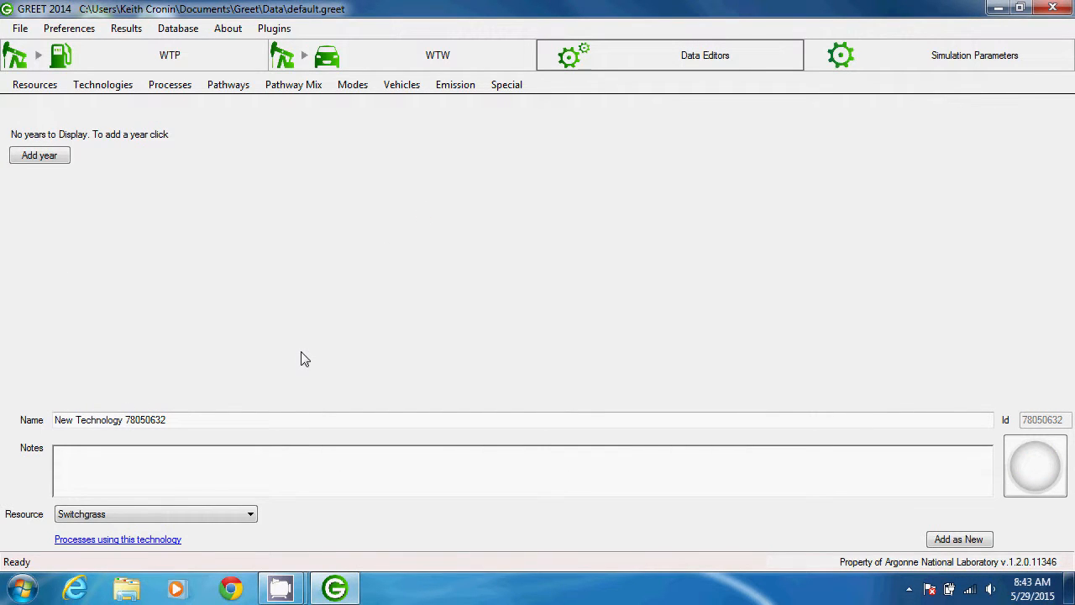
Name the new technology "switchgrass gasification" and add year 0 to it so its data applies to any year
{"action": "left_click_drag", "start_coordinate": [204, 420], "coordinate": [29, 425]}
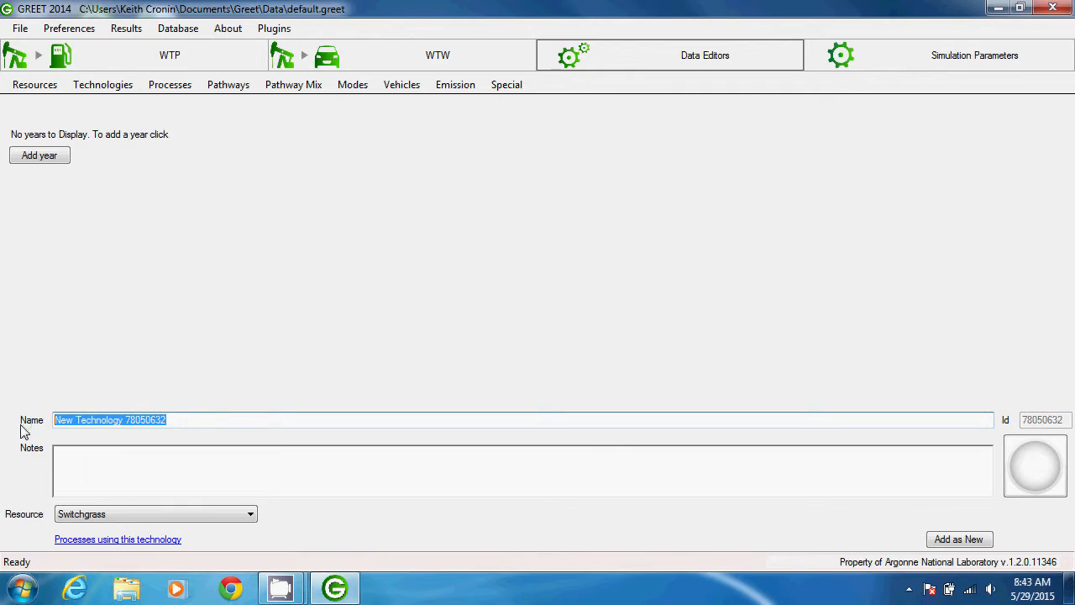
{"action": "type", "text": "switchg"}
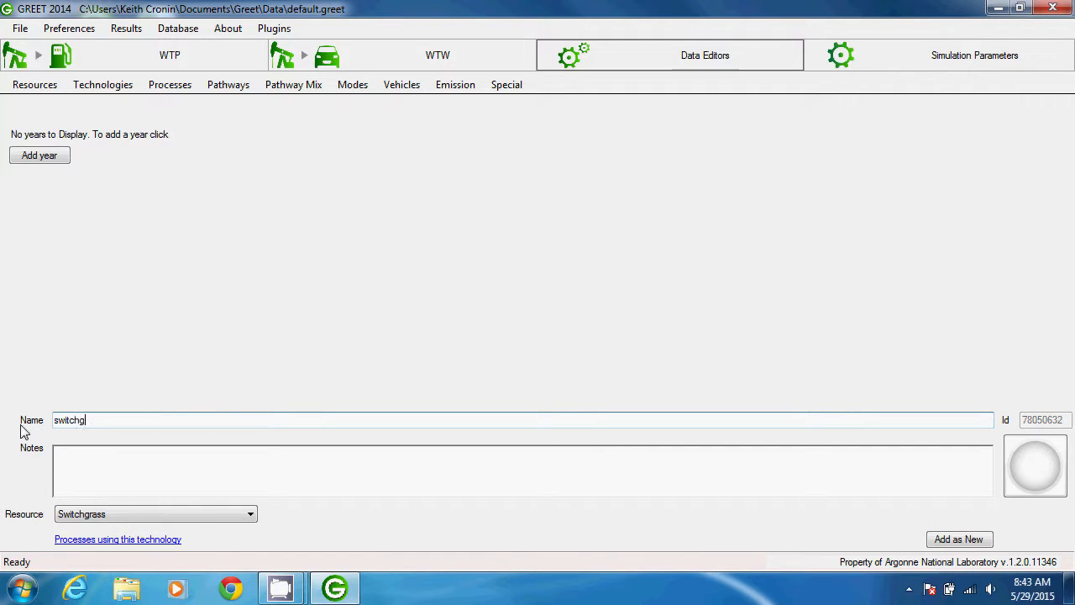
{"action": "type", "text": "rass gasification"}
{"action": "left_click", "coordinate": [40, 156]}
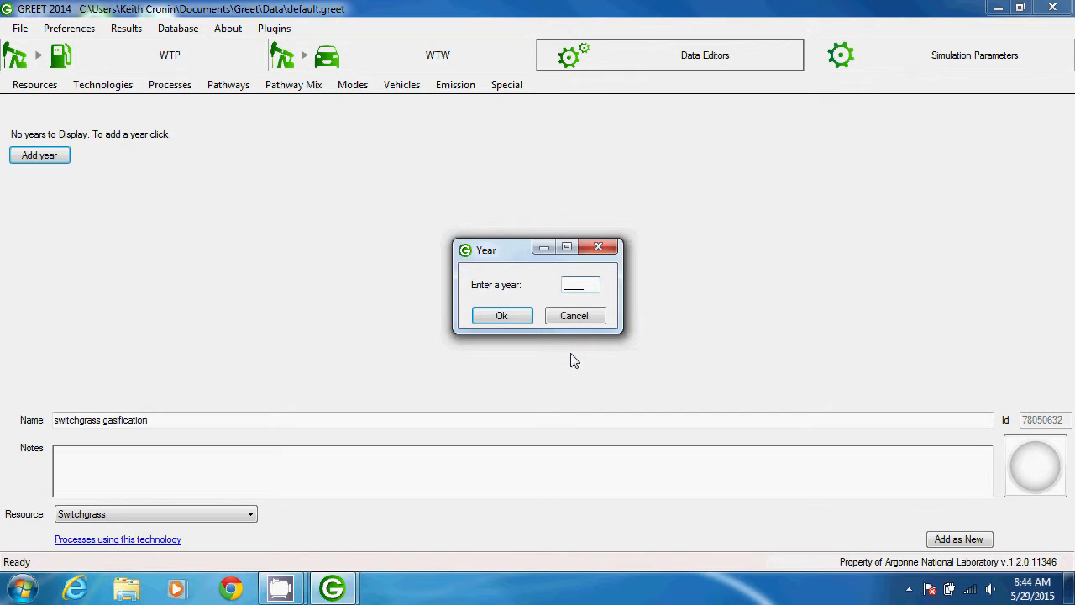
{"action": "type", "text": "0"}
{"action": "left_click", "coordinate": [504, 318]}
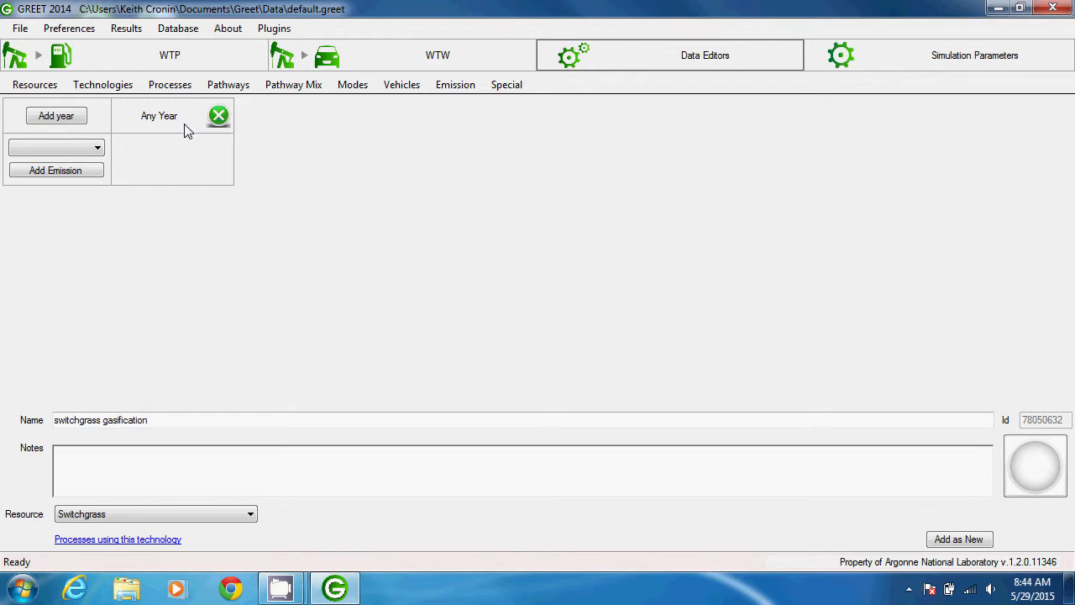
Add the VOC, CO, NOx and PM10 emissions to the switchgrass gasification technology
{"action": "left_click", "coordinate": [84, 148]}
{"action": "left_click", "coordinate": [72, 165]}
{"action": "left_click", "coordinate": [72, 169]}
{"action": "left_click", "coordinate": [73, 170]}
{"action": "left_click", "coordinate": [72, 185]}
{"action": "left_click", "coordinate": [72, 190]}
{"action": "left_click", "coordinate": [72, 193]}
{"action": "left_click", "coordinate": [71, 216]}
{"action": "left_click", "coordinate": [72, 217]}
{"action": "left_click", "coordinate": [72, 218]}
{"action": "left_click", "coordinate": [72, 229]}
{"action": "left_click", "coordinate": [73, 237]}
Add the PM2.5 and SOx emissions to the technology's emission list
{"action": "left_click", "coordinate": [72, 237]}
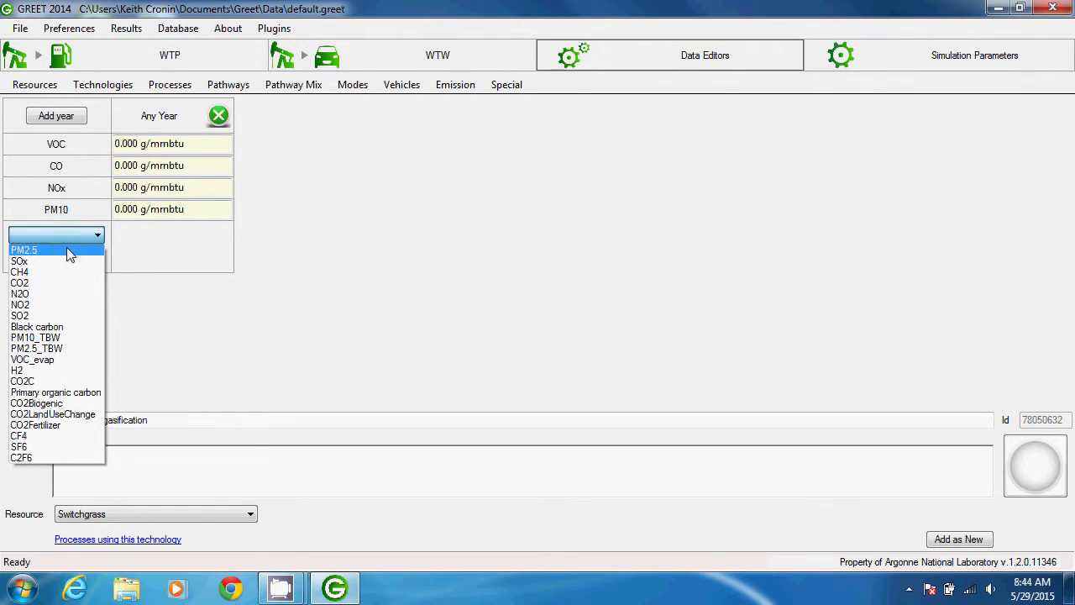
{"action": "left_click", "coordinate": [72, 245]}
{"action": "left_click", "coordinate": [62, 259]}
{"action": "left_click", "coordinate": [60, 262]}
{"action": "left_click", "coordinate": [60, 270]}
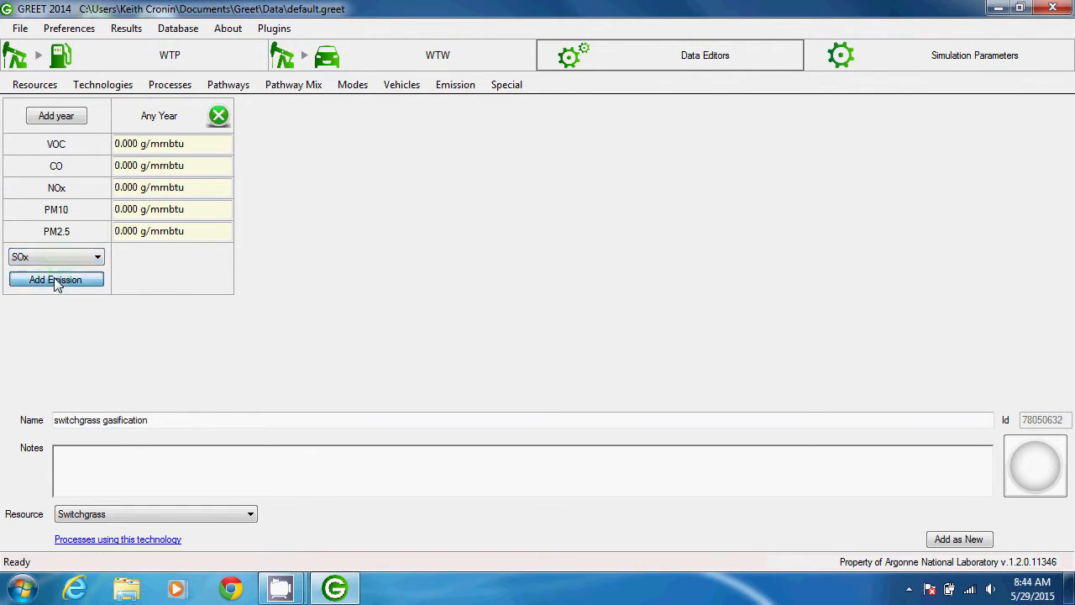
{"action": "left_click", "coordinate": [58, 279]}
Add the CH4, CO2 and N2O emissions to the technology's emission list
{"action": "left_click", "coordinate": [68, 281]}
{"action": "left_click", "coordinate": [63, 291]}
{"action": "left_click", "coordinate": [65, 300]}
{"action": "left_click", "coordinate": [64, 302]}
{"action": "left_click", "coordinate": [64, 316]}
{"action": "left_click", "coordinate": [62, 323]}
{"action": "left_click", "coordinate": [62, 322]}
{"action": "left_click", "coordinate": [65, 337]}
{"action": "left_click", "coordinate": [66, 345]}
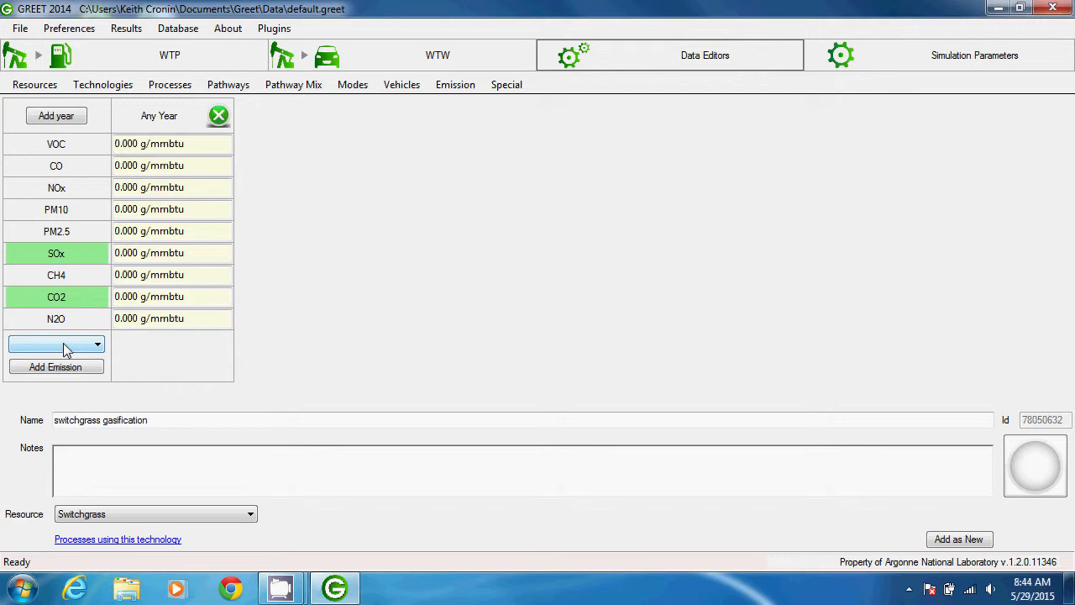
Set the any-year NOx emission factor to 1.56 g/mmbtu
{"action": "left_click", "coordinate": [155, 188]}
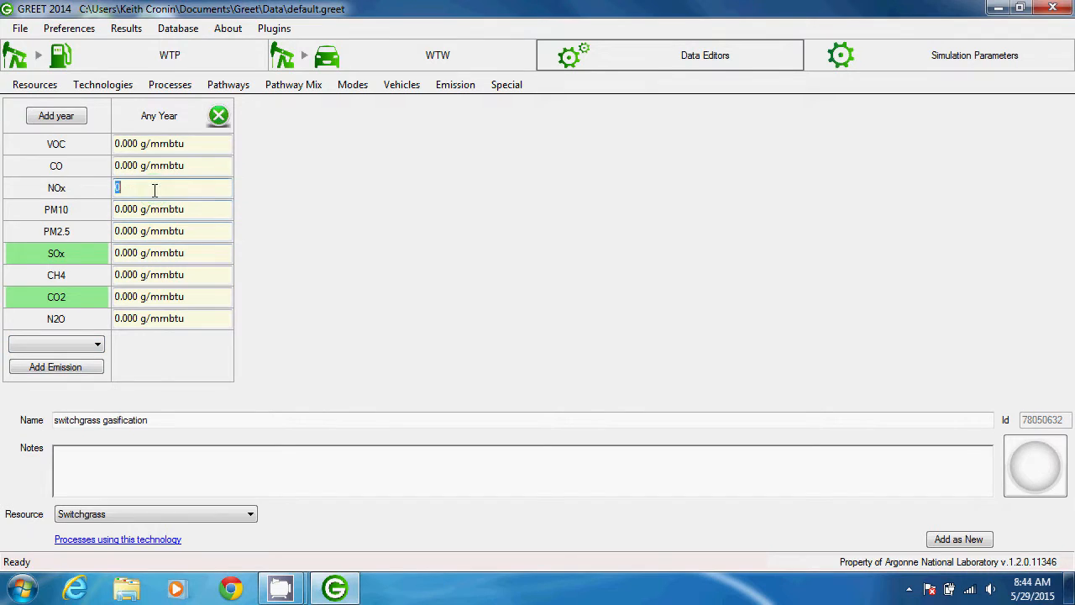
{"action": "type", "text": "1.56"}
{"action": "key", "text": "Tab"}
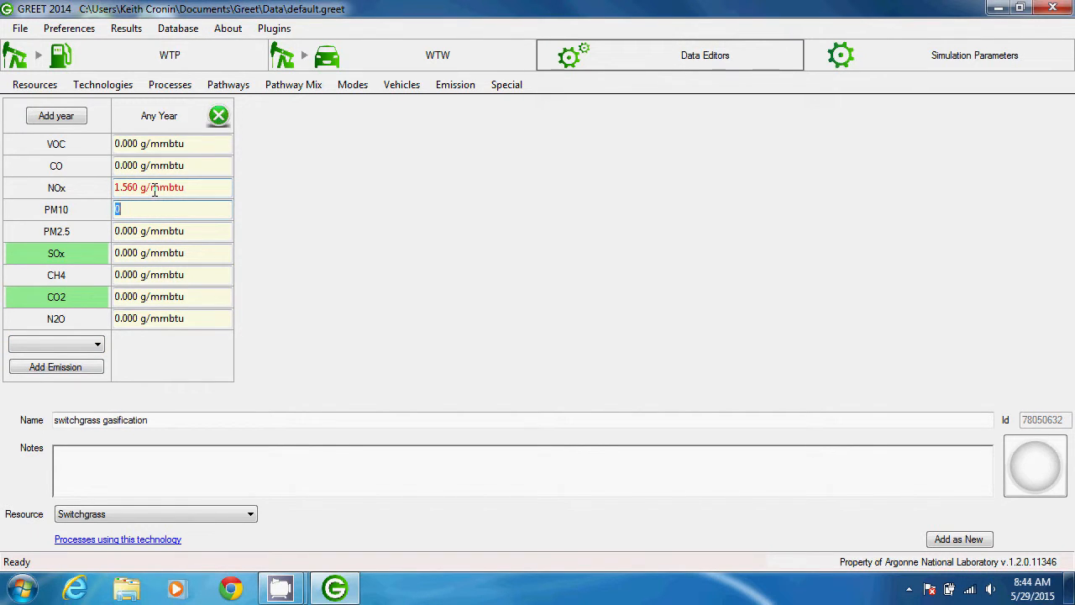
Switch the any-year SOx and CO2 emission factors to calculated values
{"action": "left_click", "coordinate": [192, 253]}
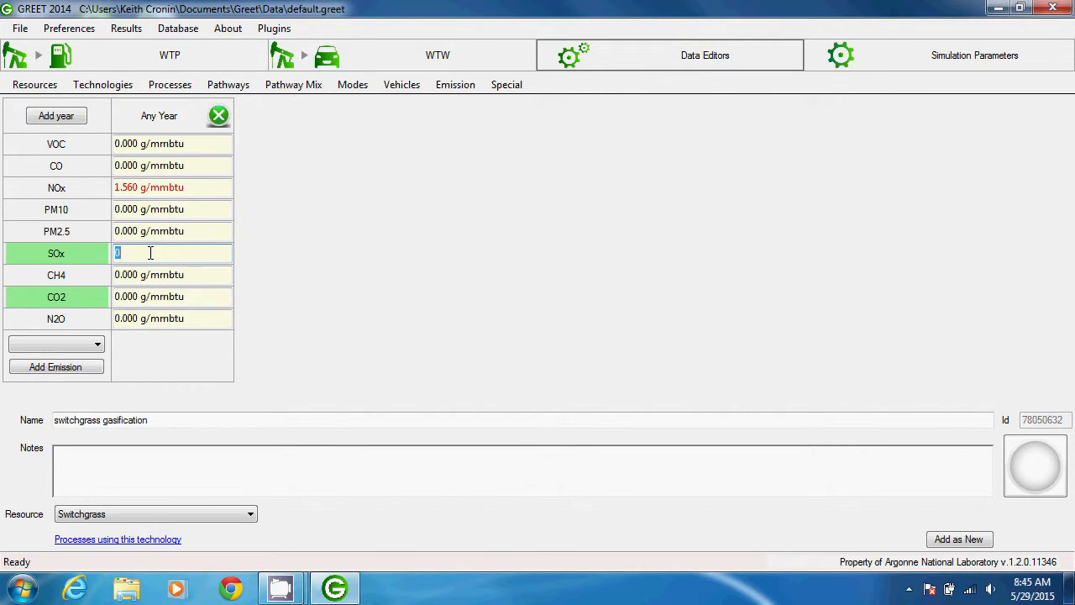
{"action": "right_click", "coordinate": [151, 253]}
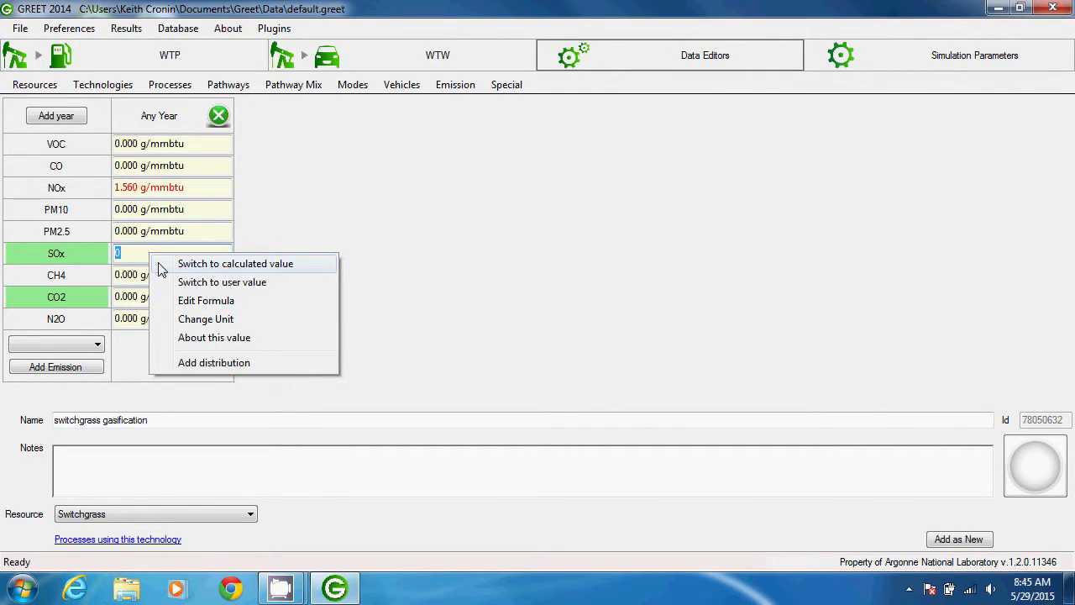
{"action": "left_click", "coordinate": [162, 265]}
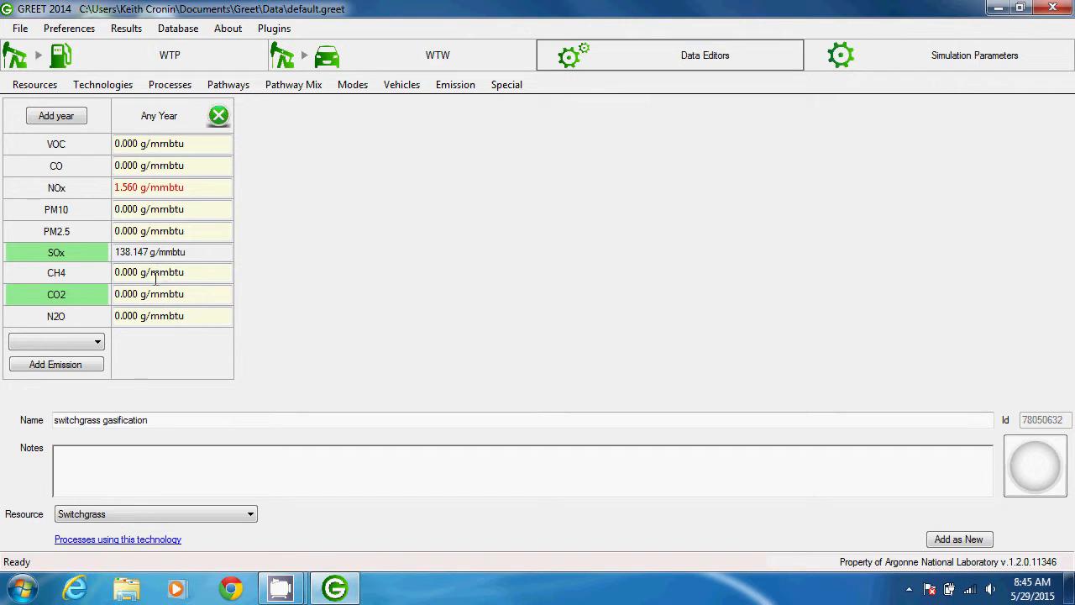
{"action": "left_click", "coordinate": [140, 293]}
{"action": "right_click", "coordinate": [141, 294]}
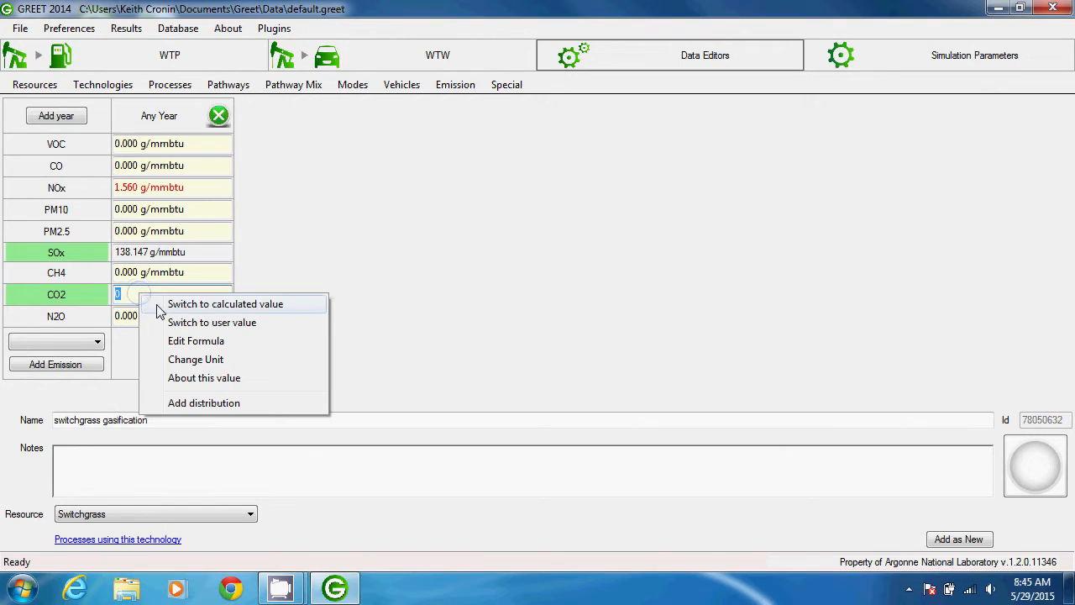
{"action": "left_click", "coordinate": [160, 305]}
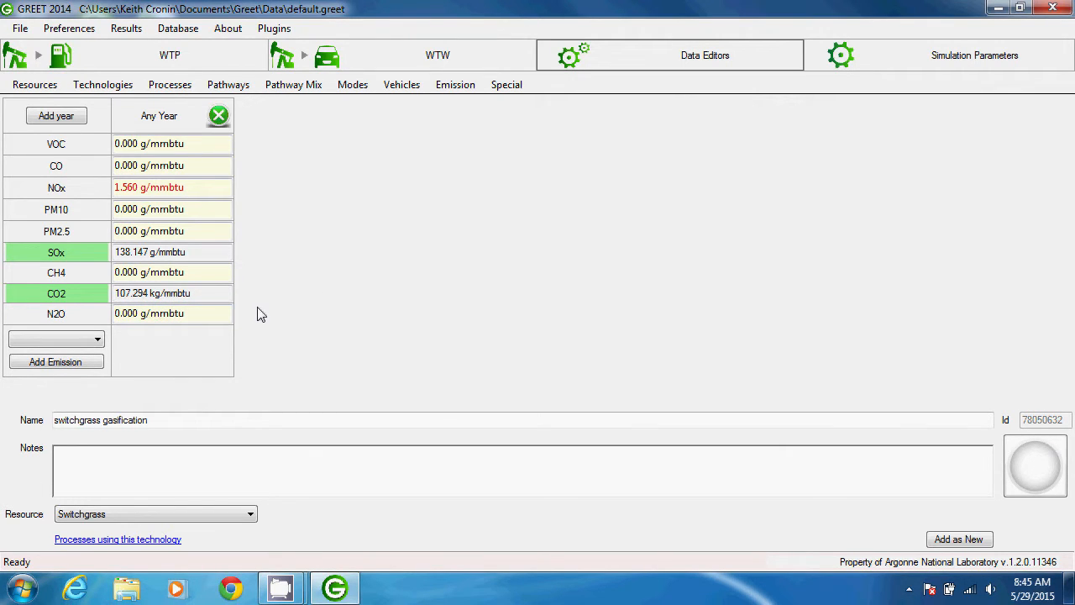